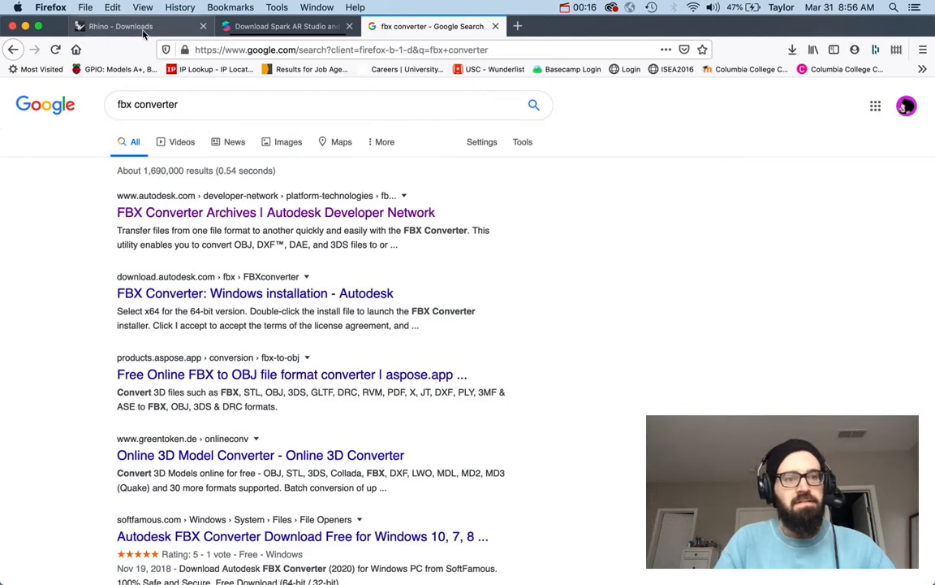
Step: Review the download pages for Rhino and Spark AR Studio and the search results for the FBX converter
{"action": "left_click", "coordinate": [122, 26]}
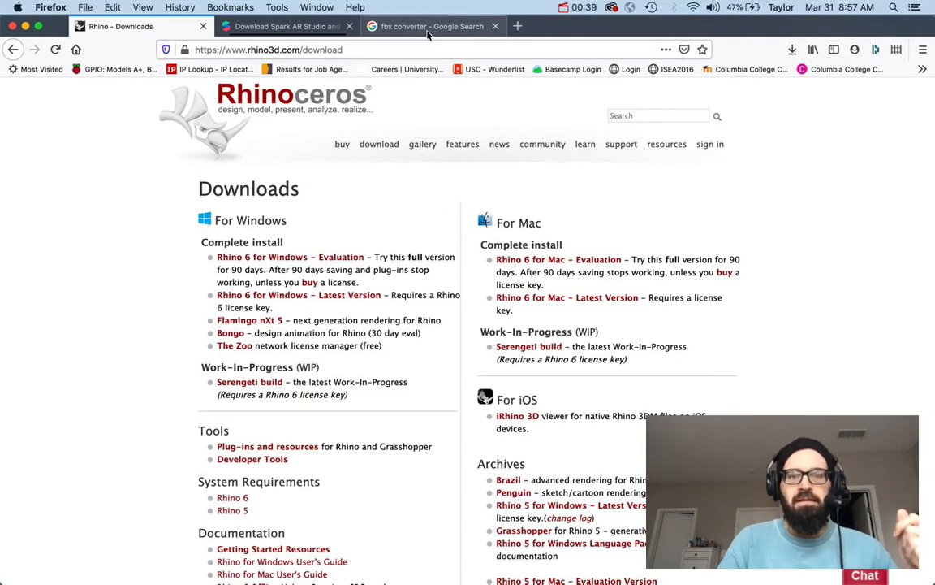
{"action": "left_click", "coordinate": [384, 26]}
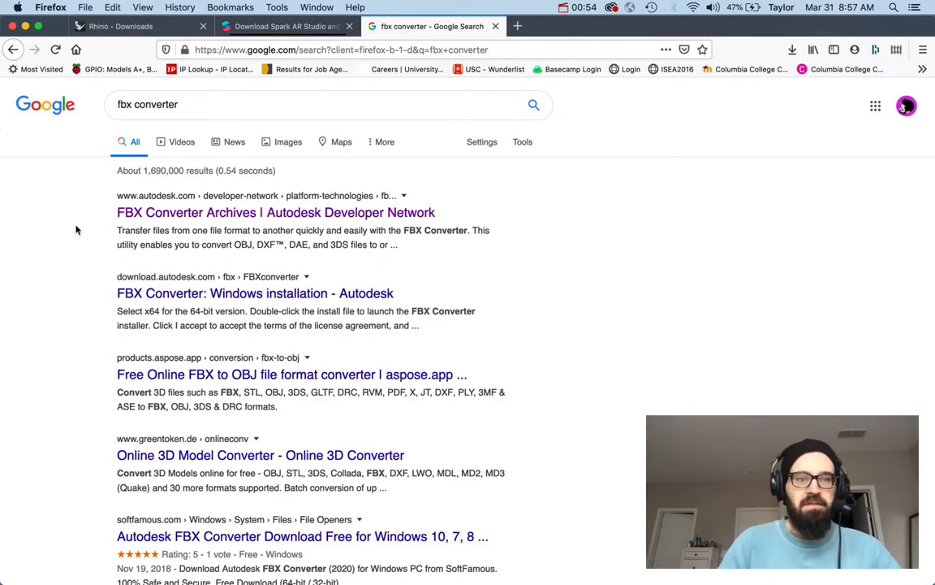
{"action": "left_click", "coordinate": [171, 30]}
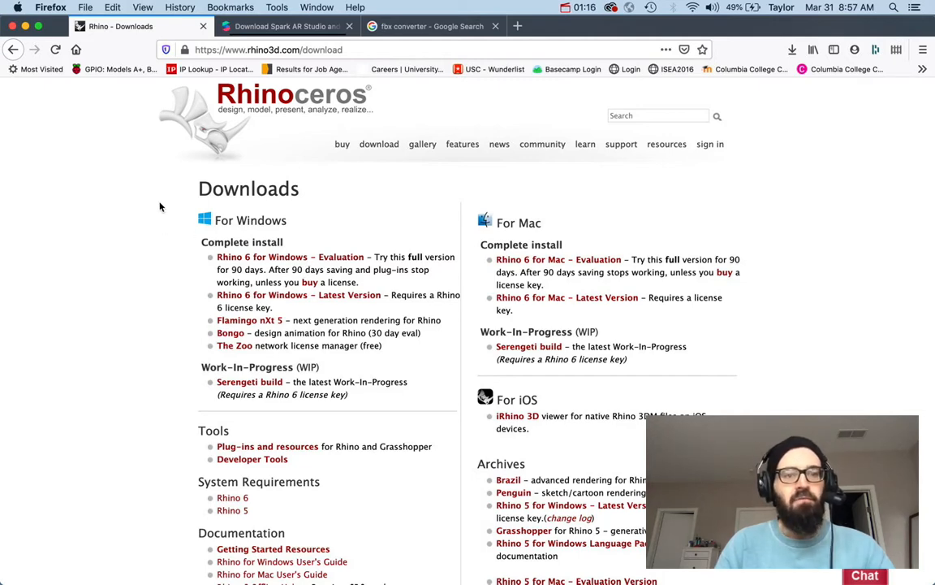
{"action": "left_click", "coordinate": [276, 29]}
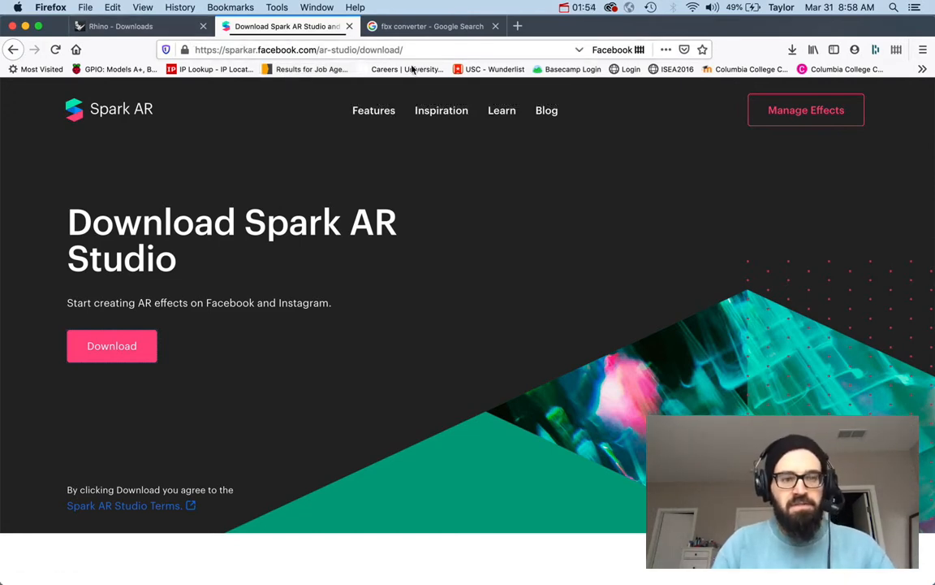
Step: Switch to Rhinoceros, postpone the software update and open the recent model Horn.3dm
{"action": "key", "text": "super+Tab"}
{"action": "key", "text": "super+Tab"}
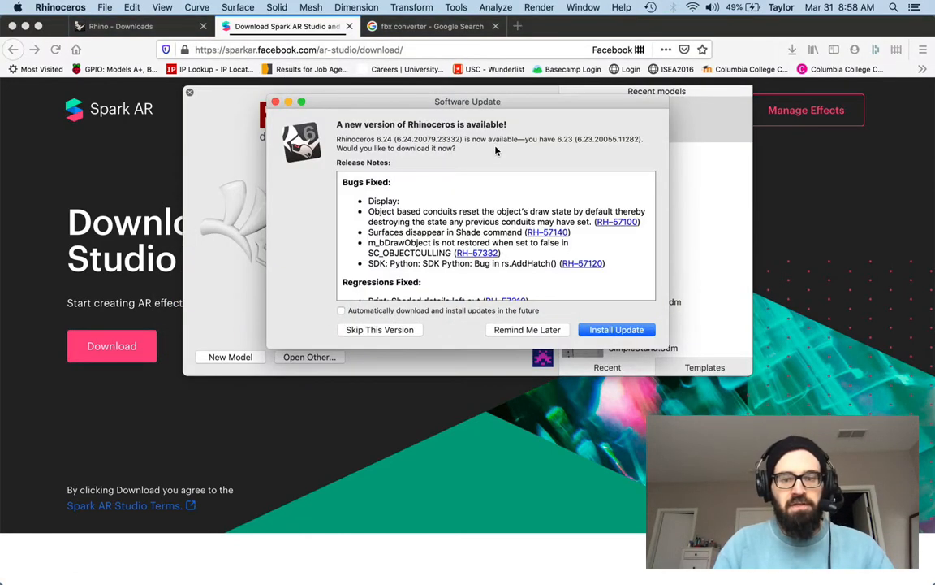
{"action": "left_click", "coordinate": [531, 328]}
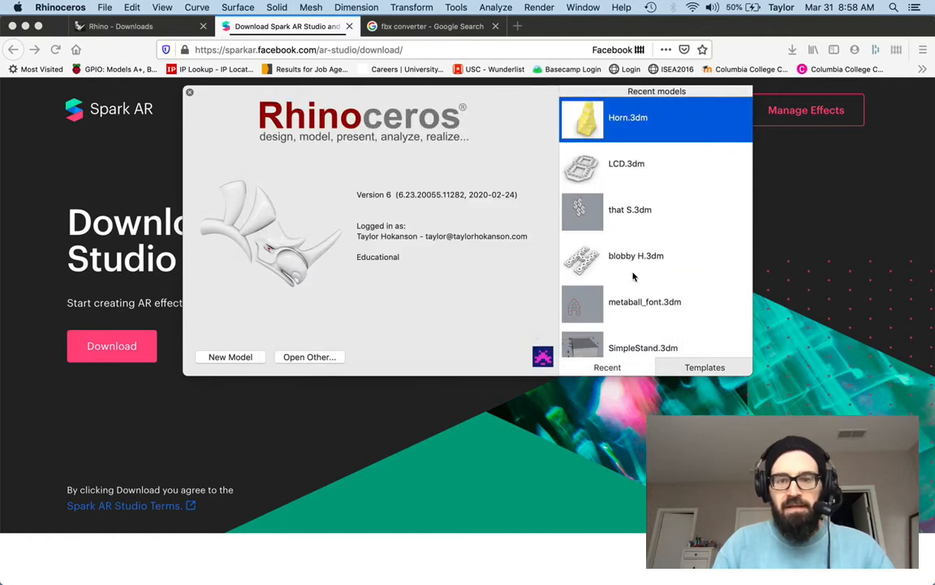
{"action": "double_click", "coordinate": [588, 122]}
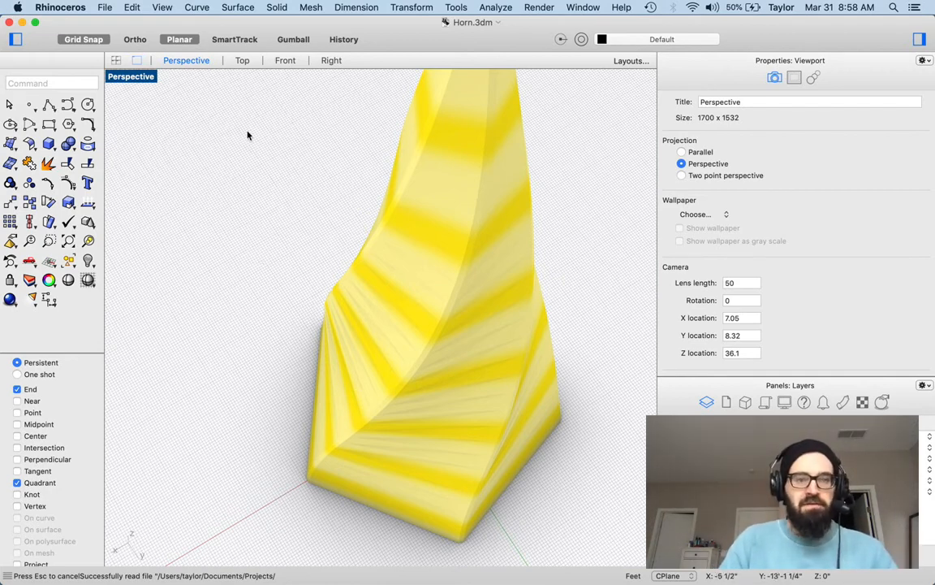
Step: Examine the horn model in the Top, Front and Perspective viewports
{"action": "left_click", "coordinate": [239, 60]}
{"action": "left_click", "coordinate": [286, 62]}
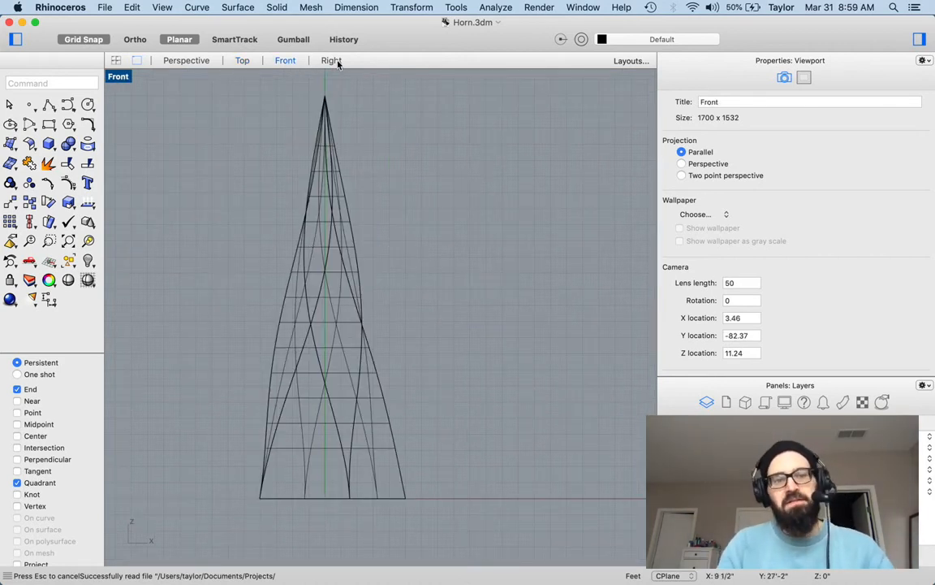
{"action": "left_click", "coordinate": [184, 60]}
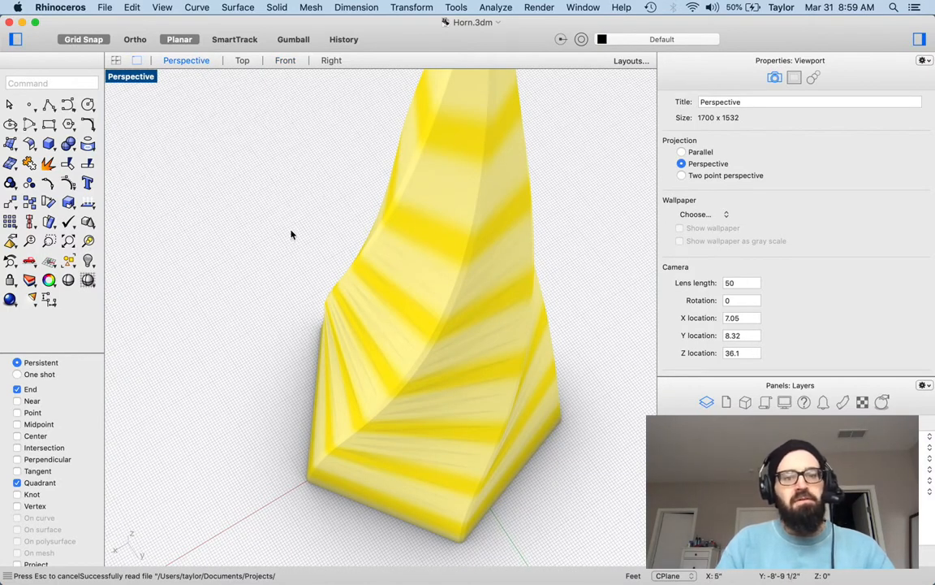
Step: Check the MotionBuilder (fbx) option among the horn model's export formats and leave the export without saving
{"action": "left_click", "coordinate": [105, 7]}
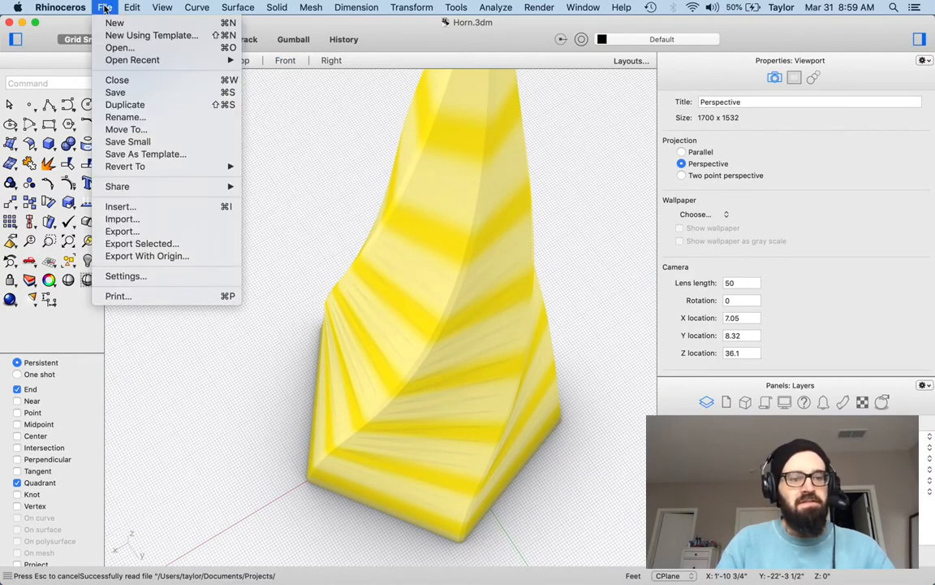
{"action": "left_click", "coordinate": [130, 232]}
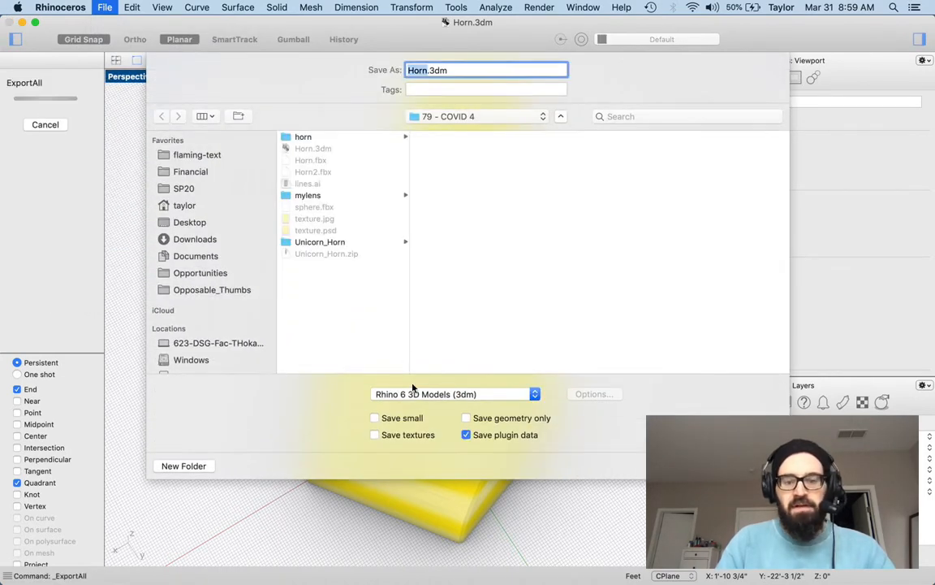
{"action": "left_click", "coordinate": [414, 394]}
{"action": "scroll", "coordinate": [459, 445], "scroll_direction": "down", "scroll_amount": 5}
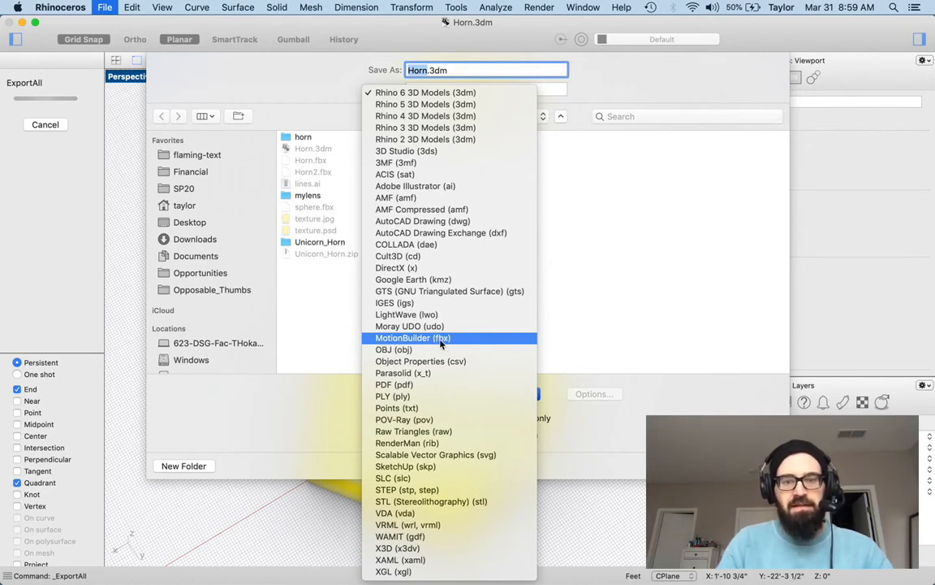
{"action": "left_click", "coordinate": [319, 333]}
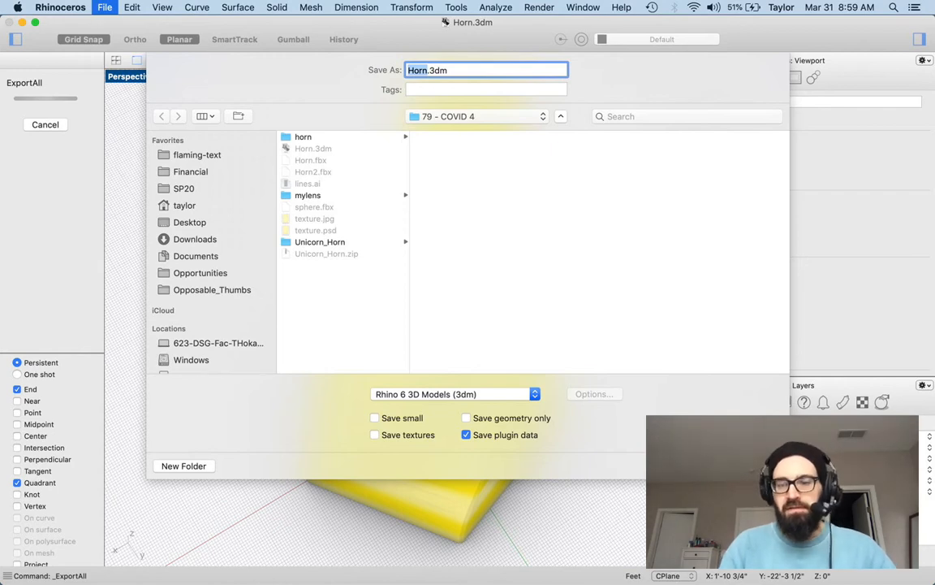
{"action": "key", "text": "Return"}
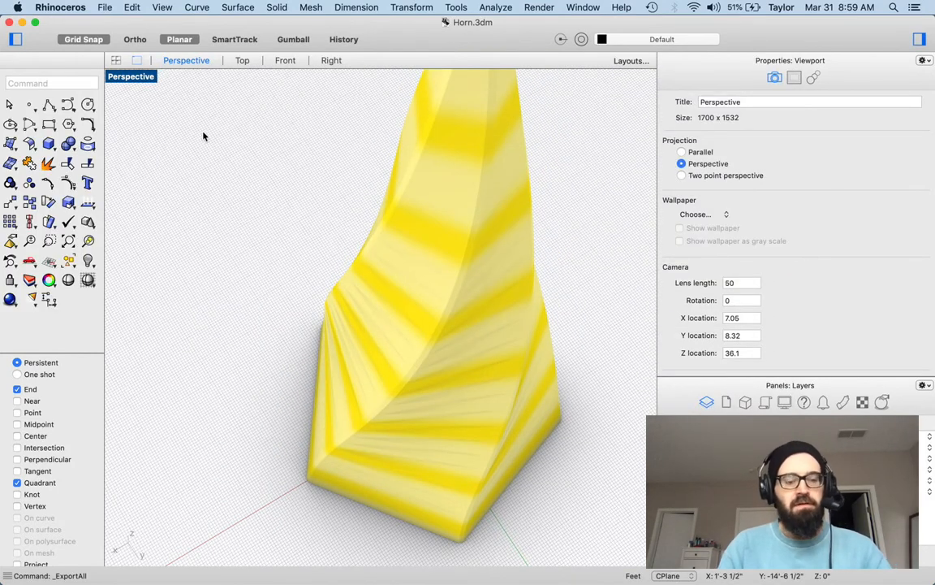
Step: Launch Spark AR Studio by searching for it on the computer
{"action": "key", "text": "super+Tab"}
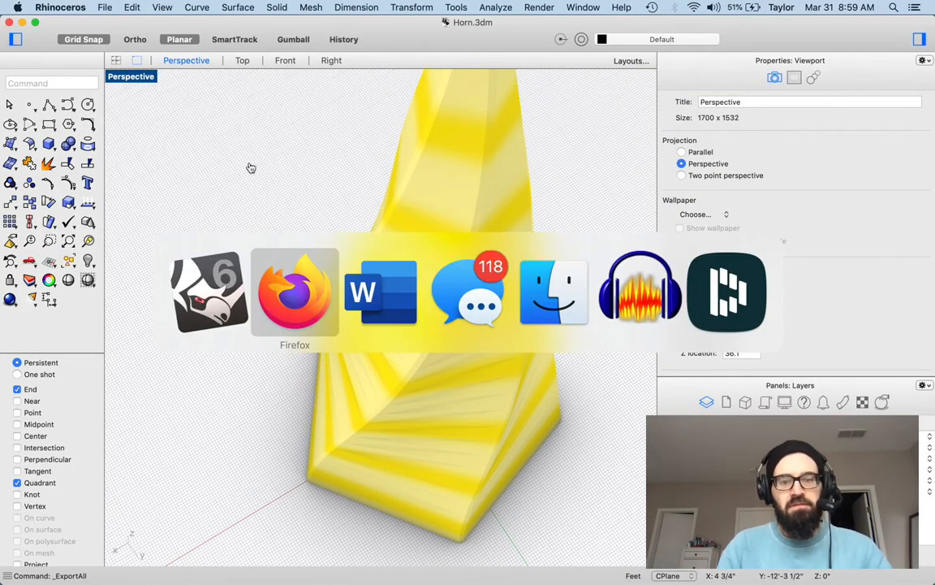
{"action": "key", "text": "super+shift+Tab"}
{"action": "key", "text": "super+space"}
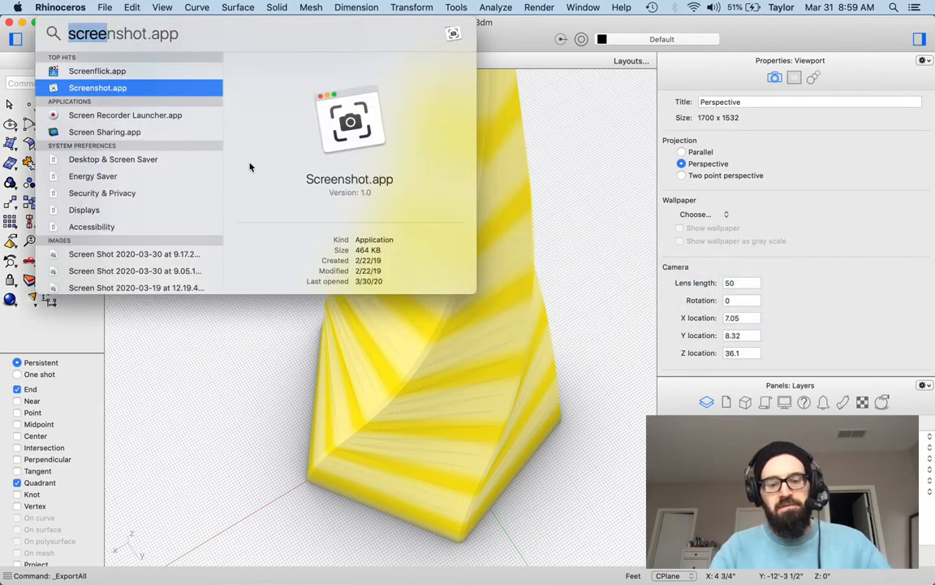
{"action": "type", "text": "ars"}
{"action": "key", "text": "Return"}
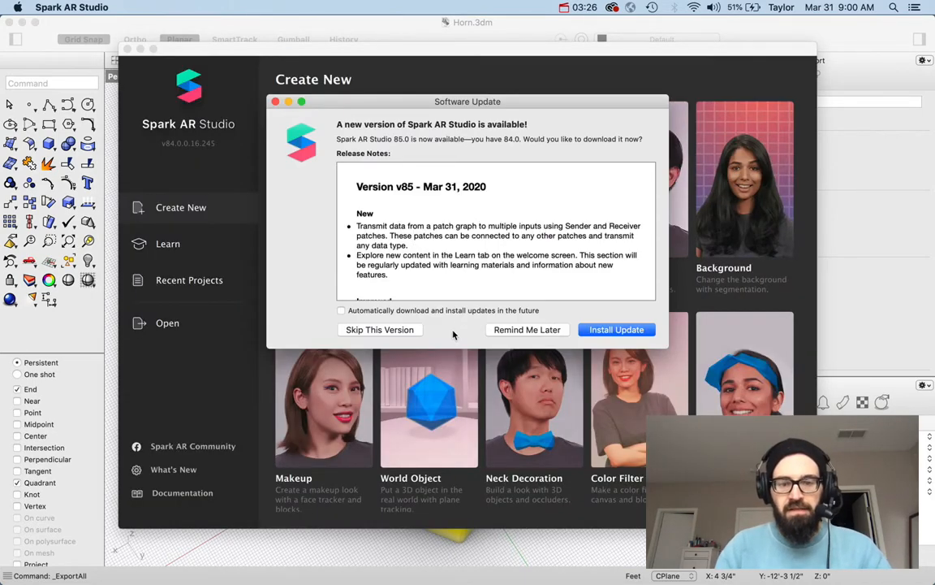
Step: Postpone the software update, create a project from the Head Decoration template and dismiss its placement hint
{"action": "left_click", "coordinate": [515, 329]}
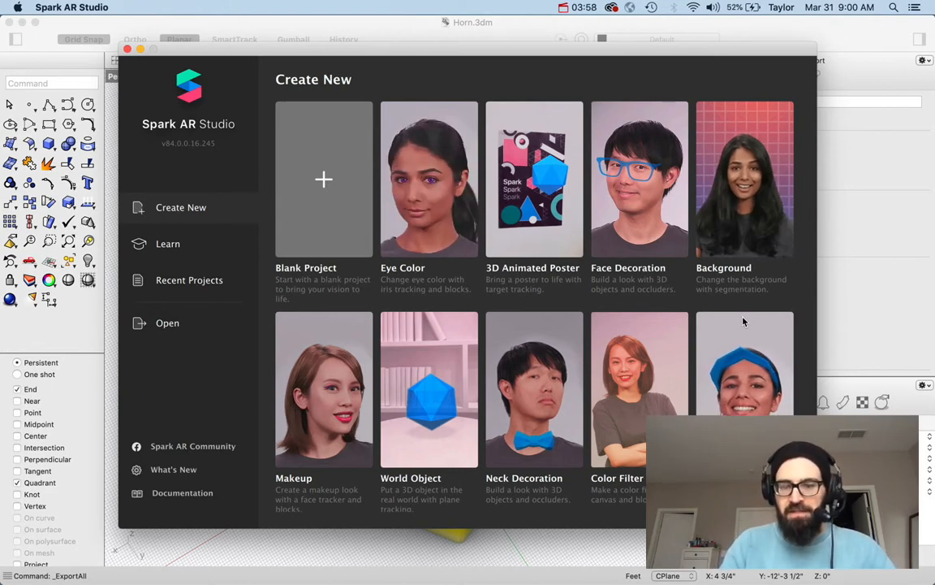
{"action": "left_click", "coordinate": [737, 395]}
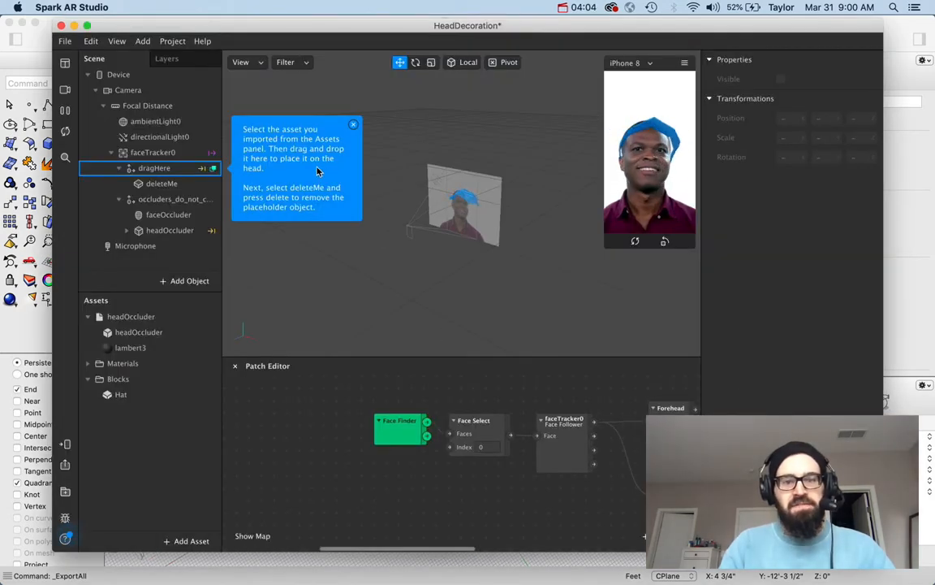
{"action": "left_click", "coordinate": [354, 123]}
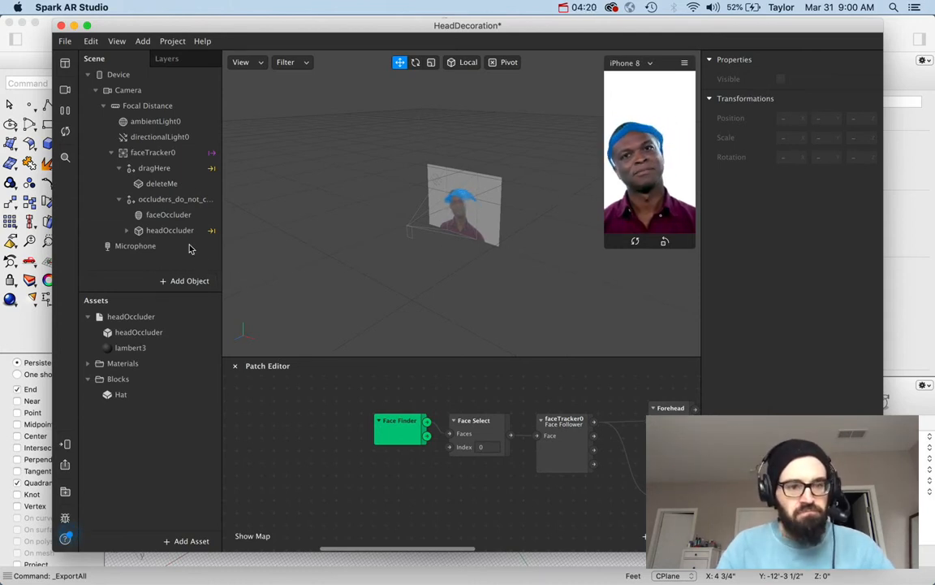
Step: Delete the deleteMe placeholder object under dragHere in the scene
{"action": "left_click", "coordinate": [170, 188]}
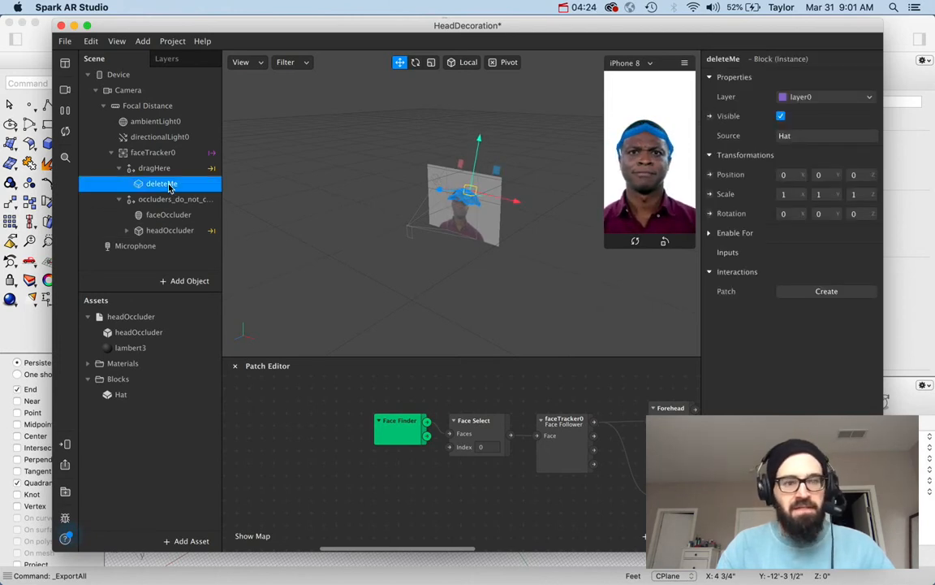
{"action": "right_click", "coordinate": [169, 187]}
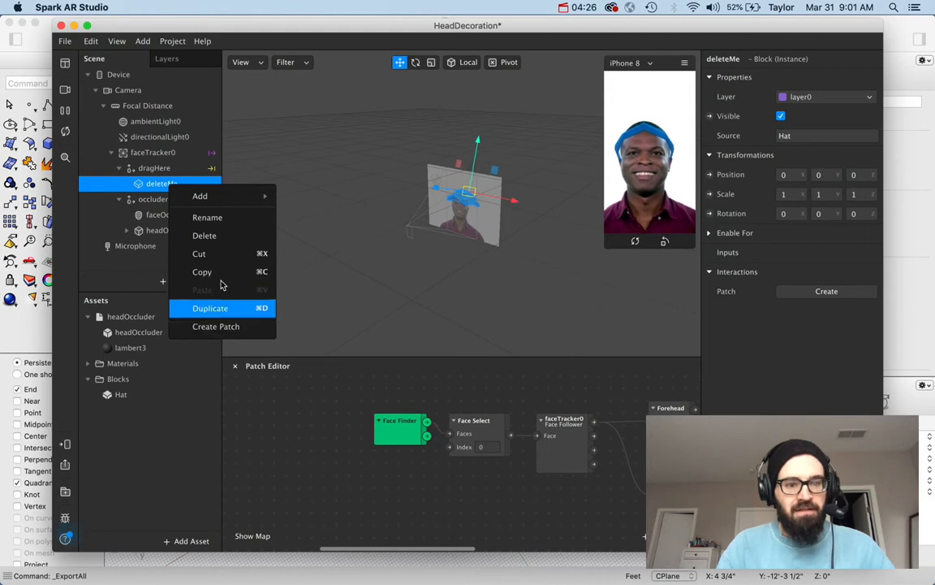
{"action": "left_click", "coordinate": [209, 235]}
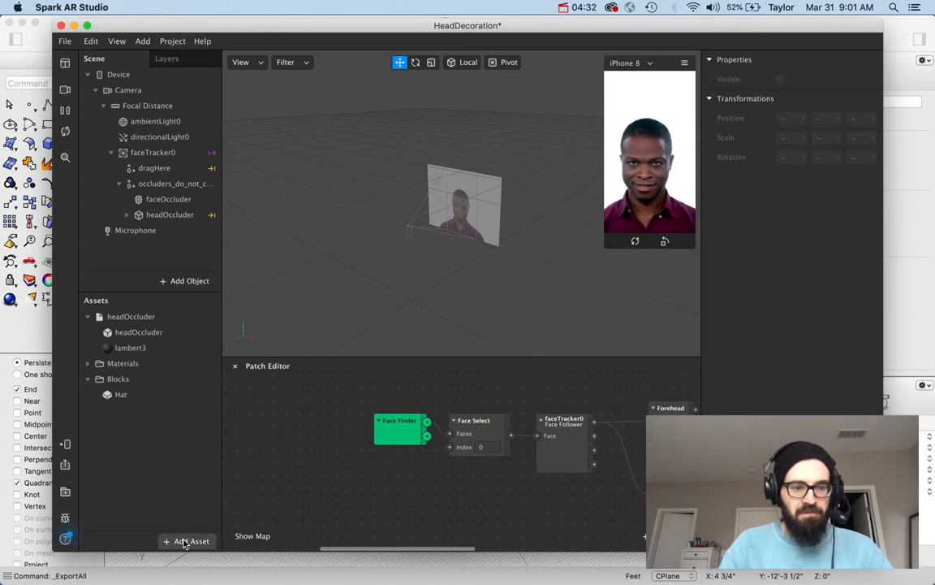
Step: Maximize the project window, import Horn2.fbx from the computer and place the horn under dragHere in the scene
{"action": "double_click", "coordinate": [124, 24]}
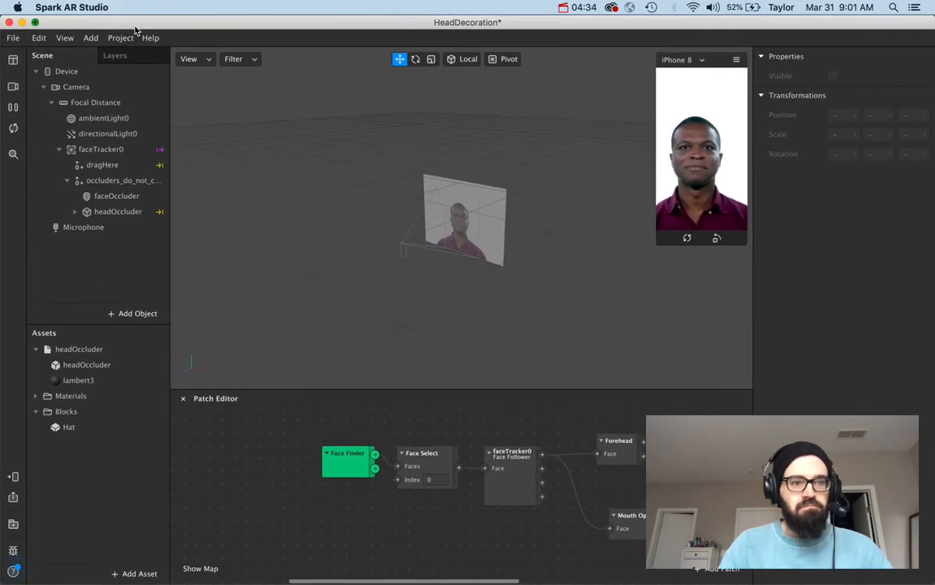
{"action": "left_click", "coordinate": [130, 572]}
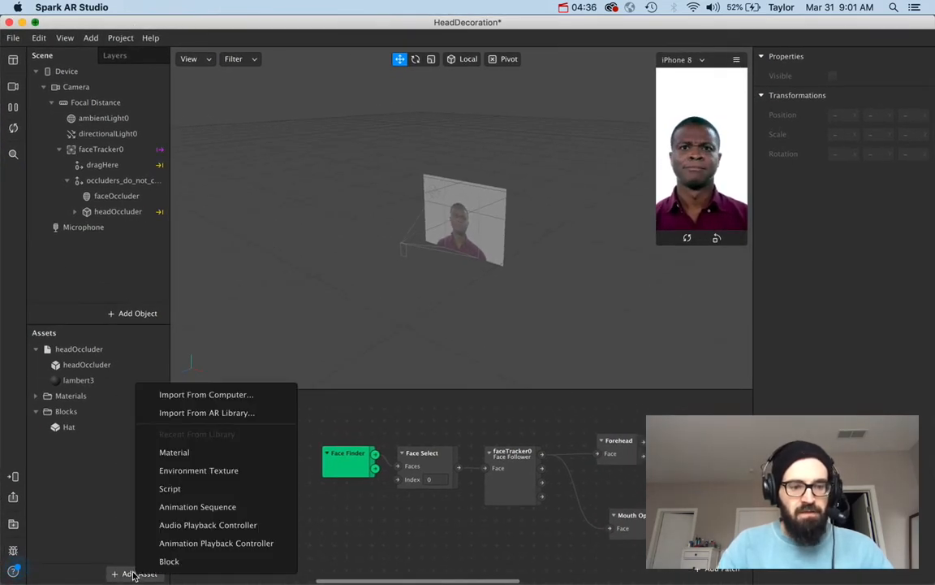
{"action": "left_click", "coordinate": [209, 396]}
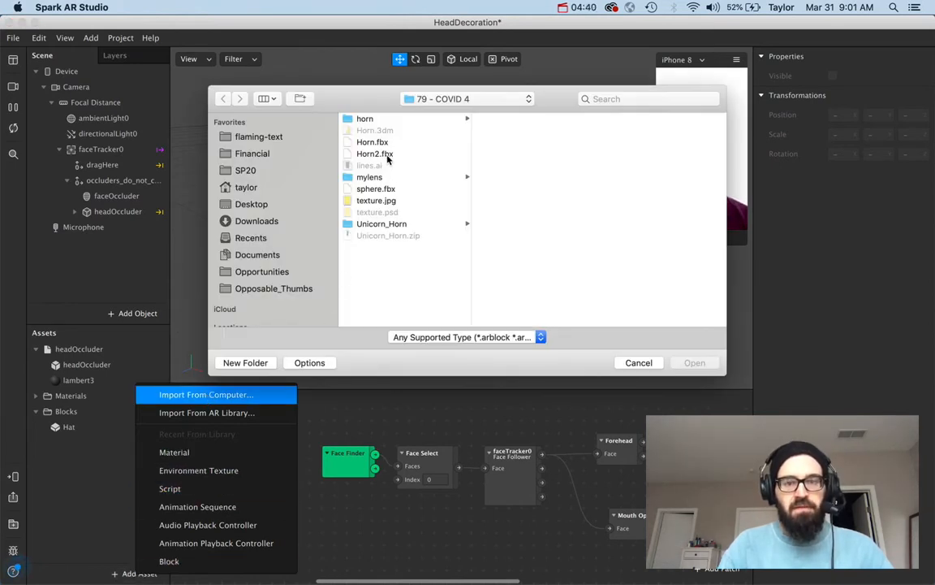
{"action": "left_click", "coordinate": [382, 154]}
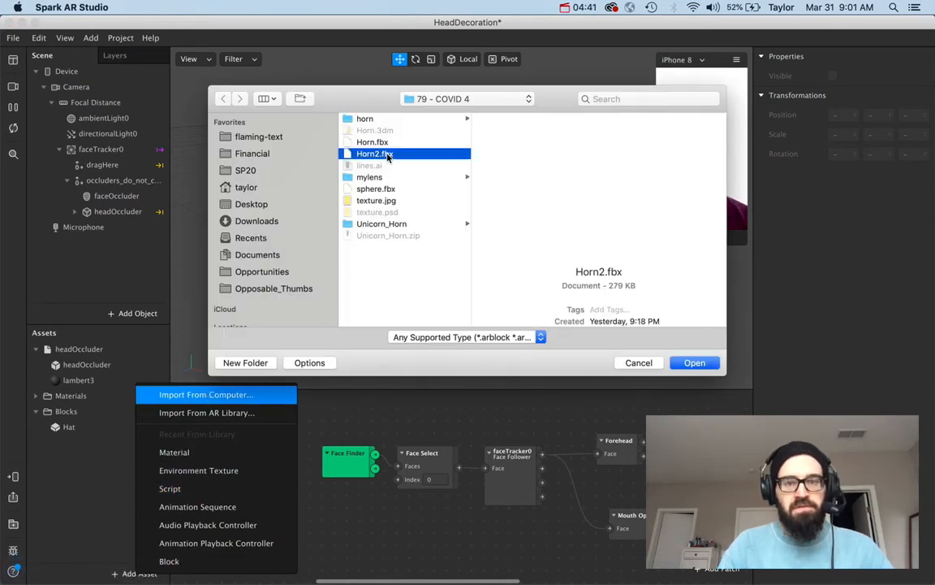
{"action": "left_click", "coordinate": [686, 363]}
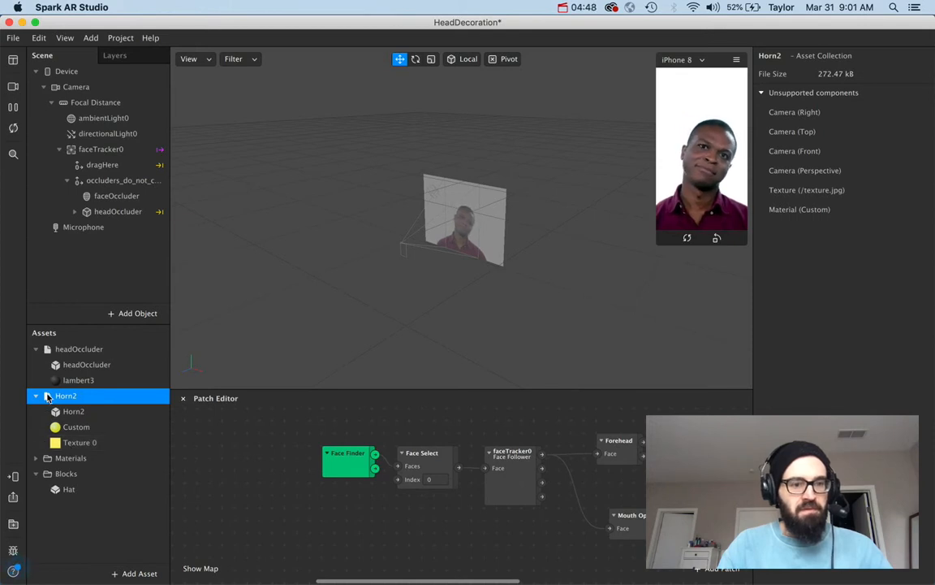
{"action": "left_click_drag", "start_coordinate": [47, 396], "coordinate": [99, 165]}
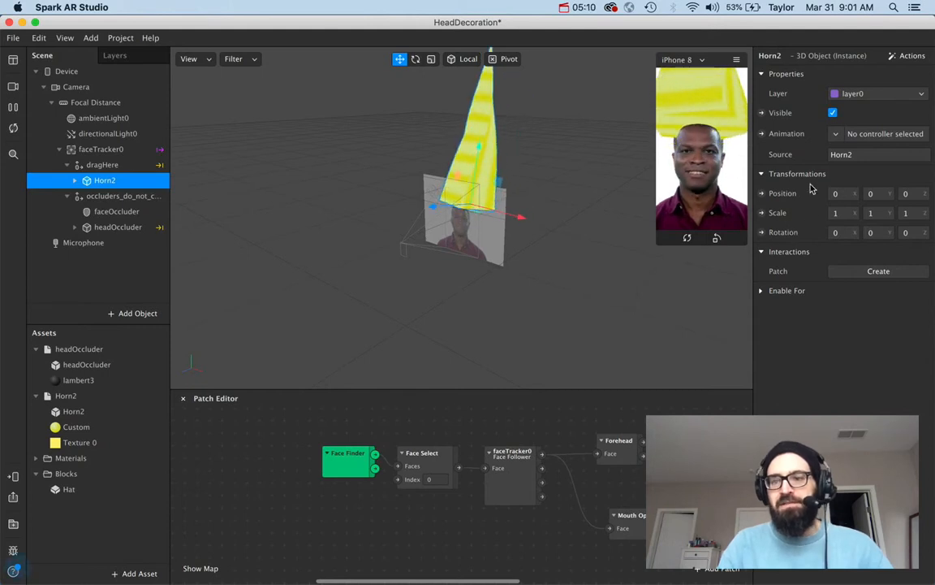
Step: Create a scale patch for Horn2, place it below the Face Select patch and set its X, Y and Z scale to 0.05
{"action": "left_click", "coordinate": [761, 213]}
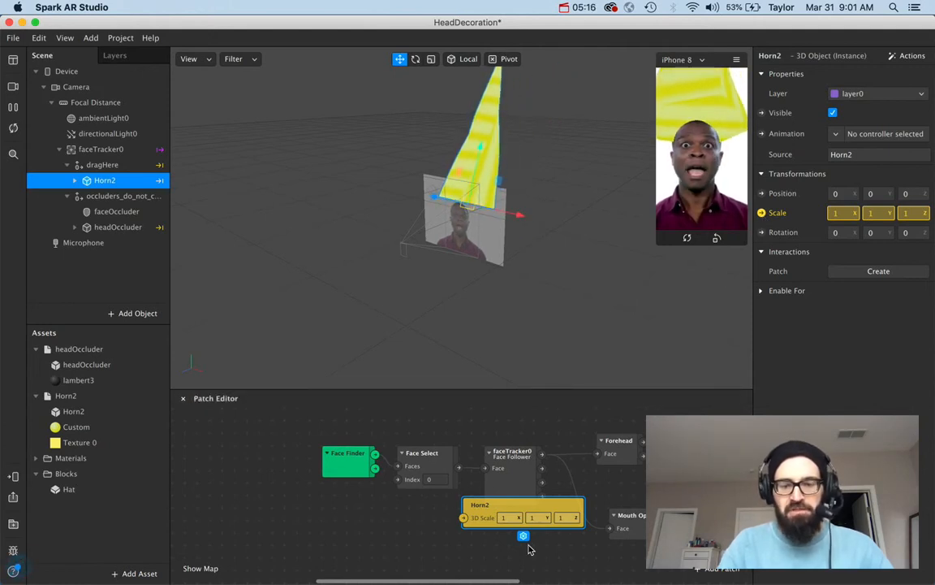
{"action": "left_click_drag", "start_coordinate": [544, 505], "coordinate": [453, 528]}
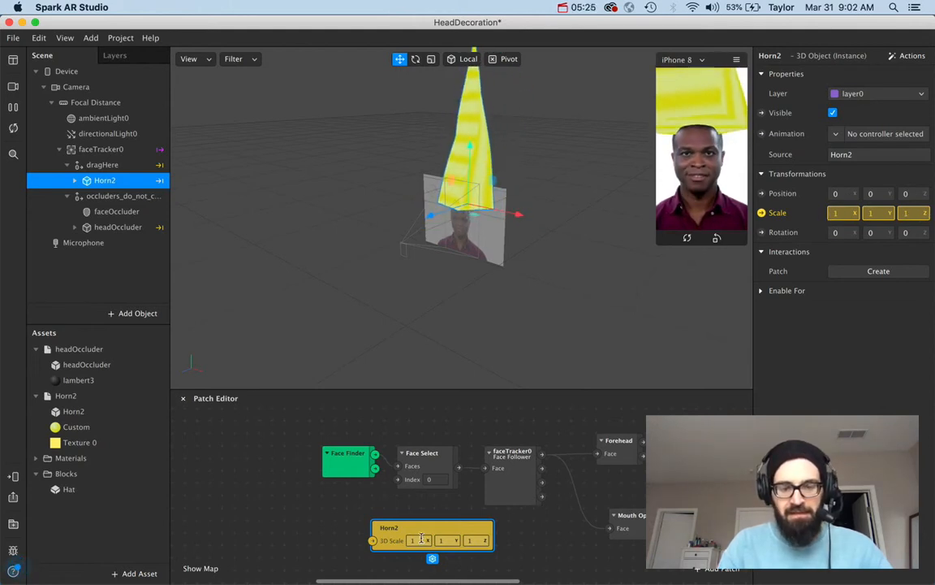
{"action": "type", "text": ".05"}
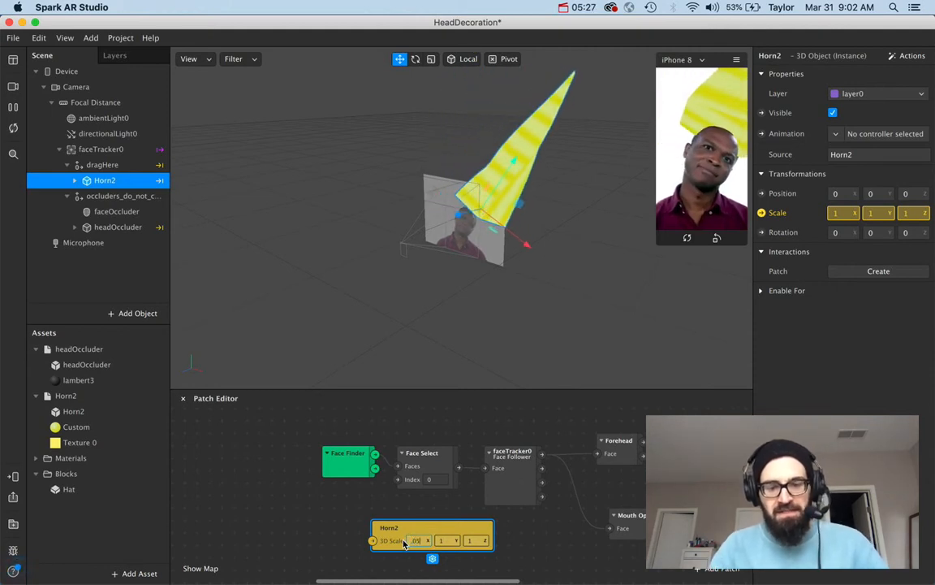
{"action": "key", "text": "Tab"}
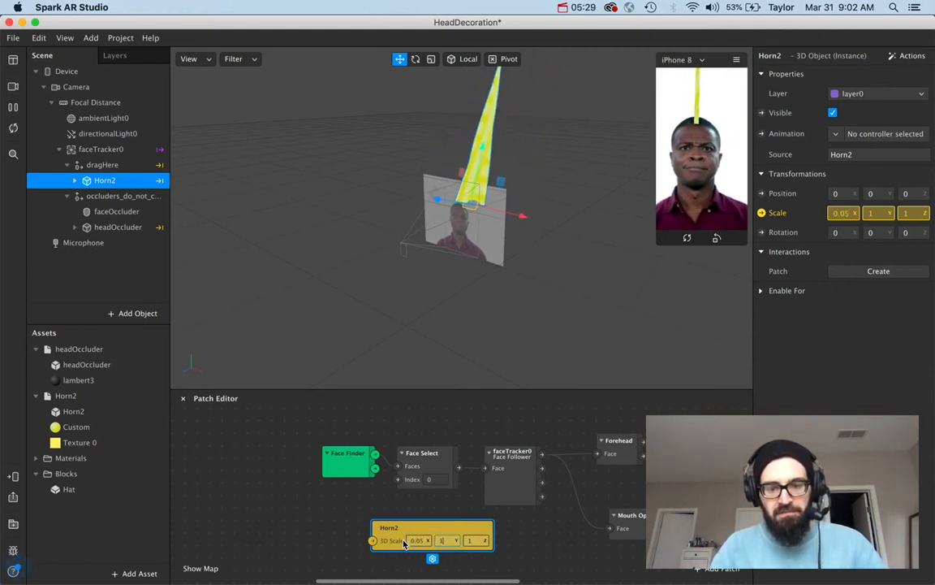
{"action": "type", "text": ".05"}
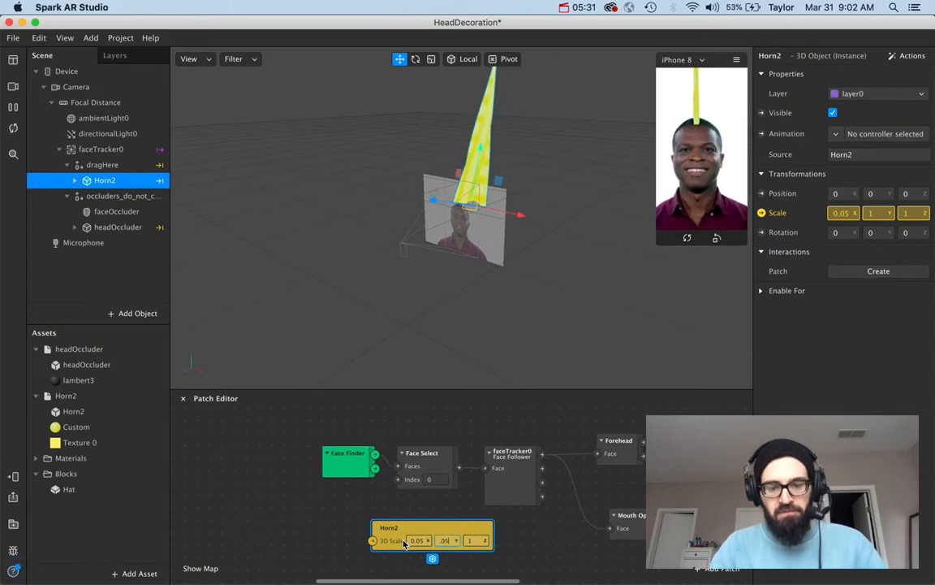
{"action": "key", "text": "Tab"}
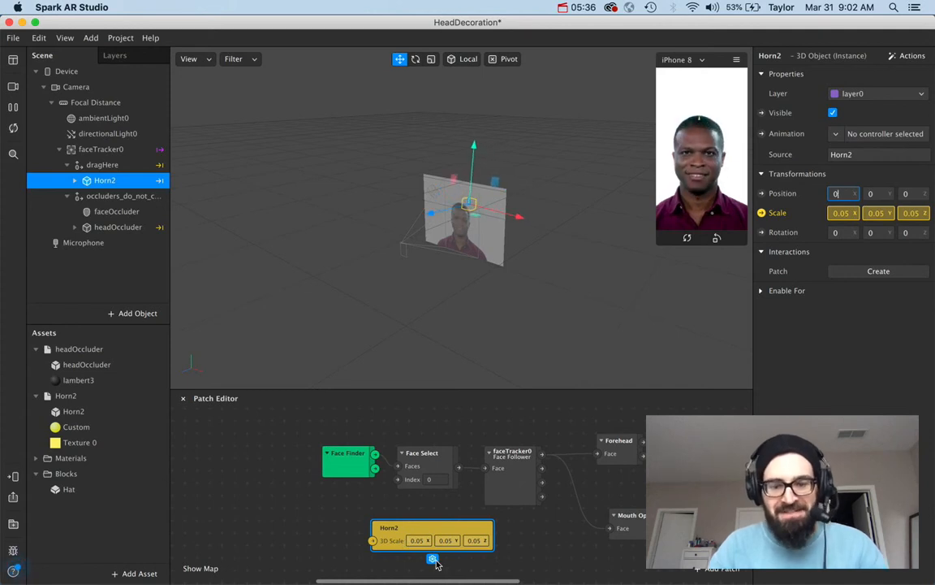
Step: Set Horn2's X, Y and Z scale to 0.2 in its scale patch and move the patch beside Face Finder
{"action": "left_click", "coordinate": [424, 539]}
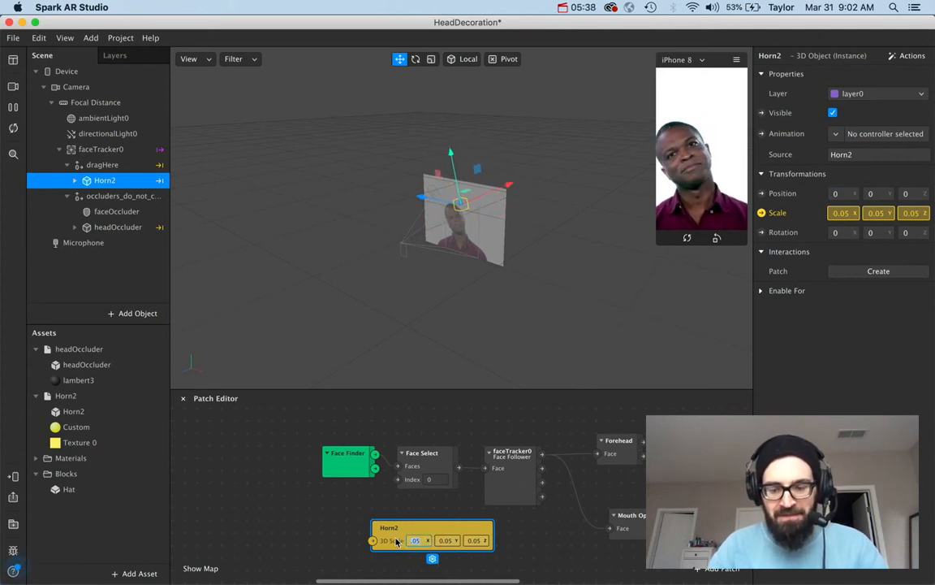
{"action": "type", "text": ".2"}
{"action": "key", "text": "Tab"}
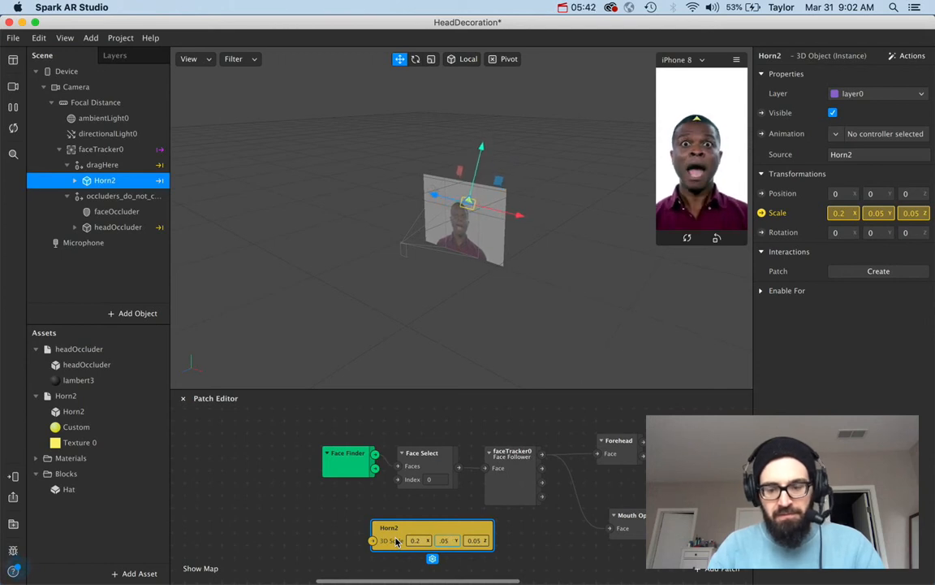
{"action": "type", "text": ".2"}
{"action": "key", "text": "Tab"}
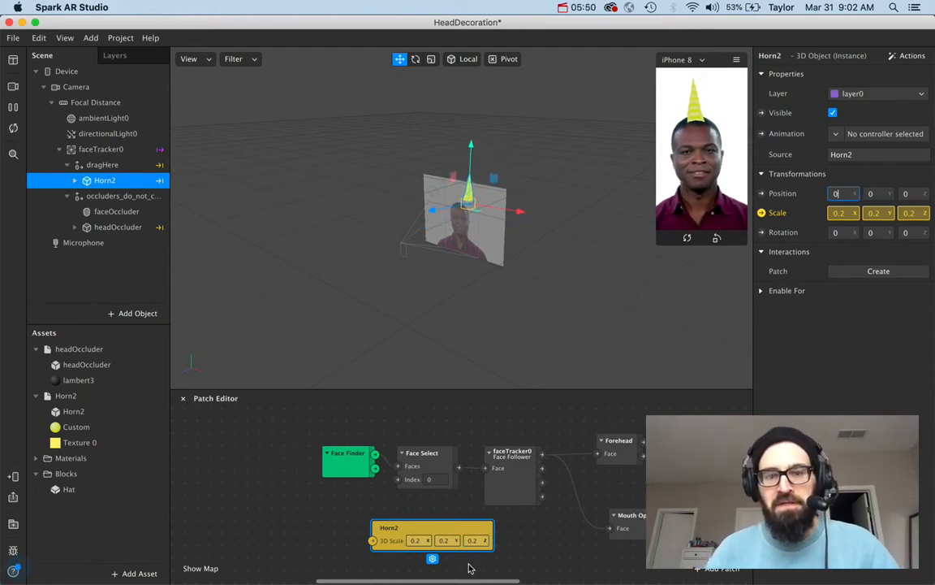
{"action": "left_click", "coordinate": [407, 531]}
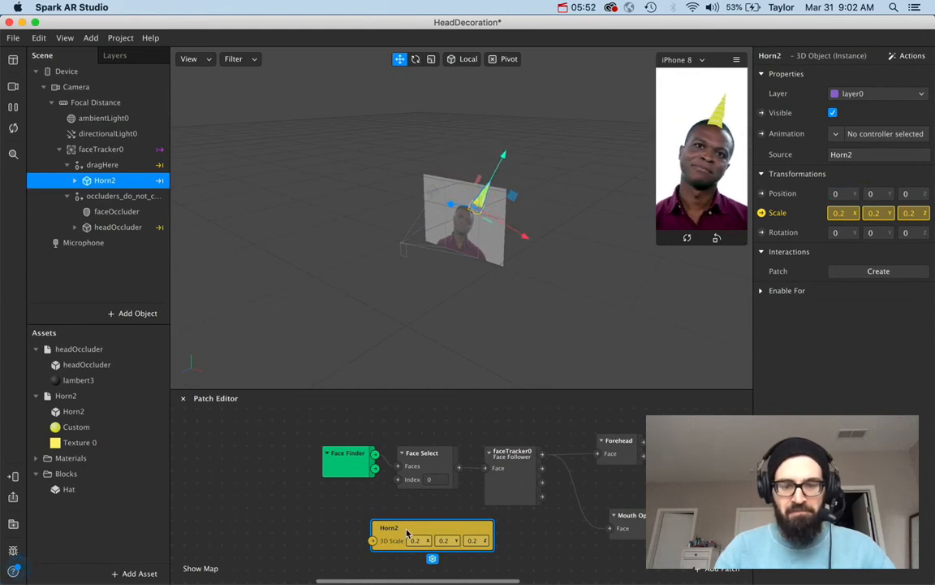
{"action": "left_click_drag", "start_coordinate": [407, 531], "coordinate": [232, 493]}
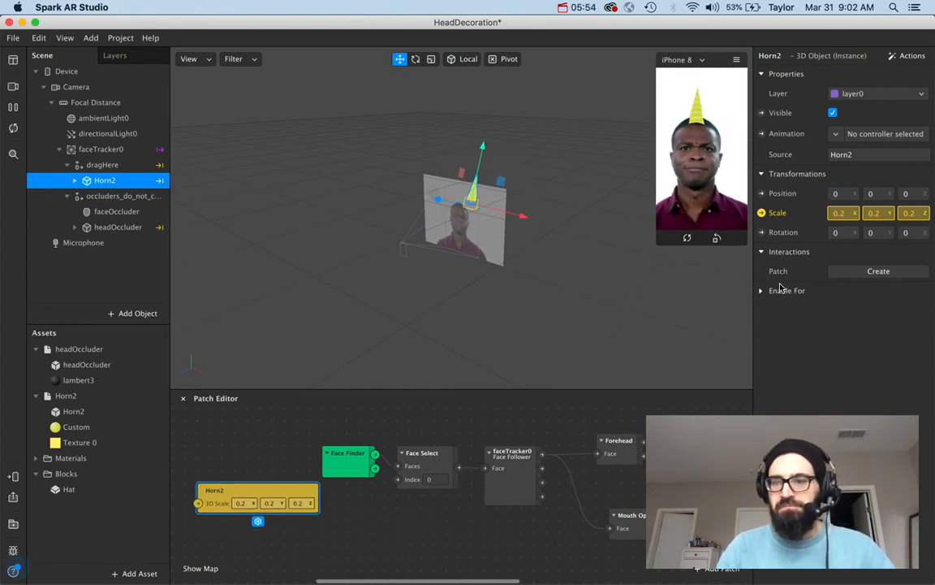
Step: Create a rotation patch for Horn2, place it below the faceTracker0 patch and set its X rotation to 90
{"action": "left_click", "coordinate": [761, 232]}
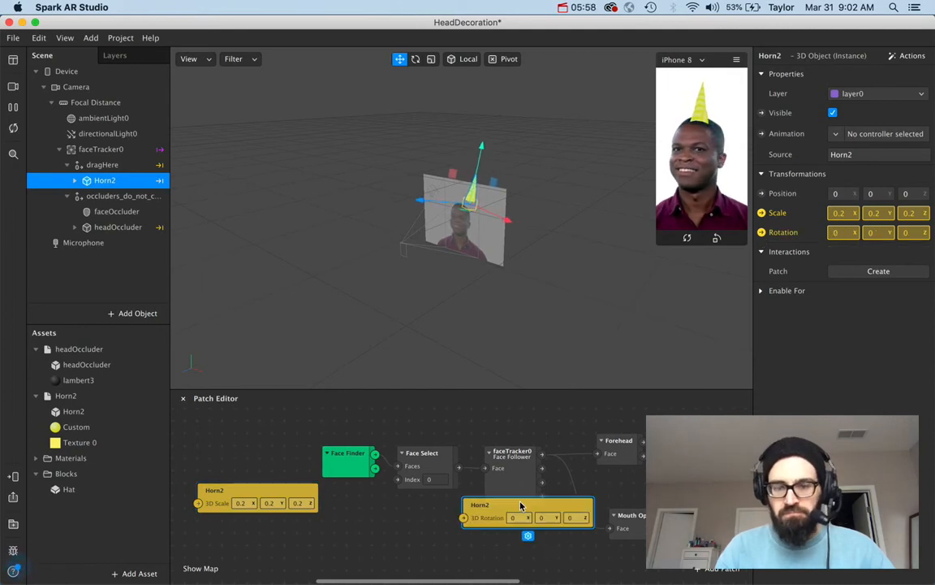
{"action": "left_click_drag", "start_coordinate": [520, 508], "coordinate": [478, 518]}
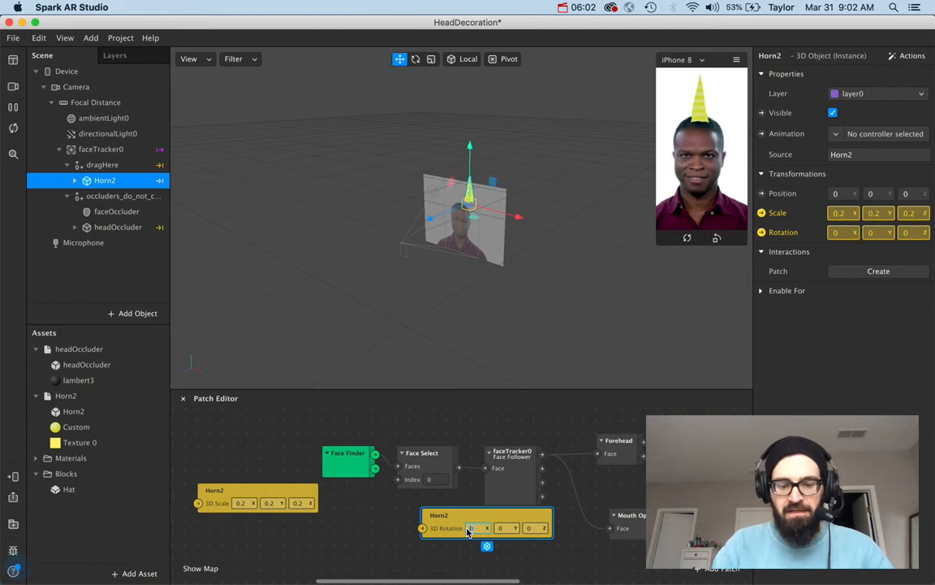
{"action": "type", "text": "90"}
{"action": "key", "text": "Return"}
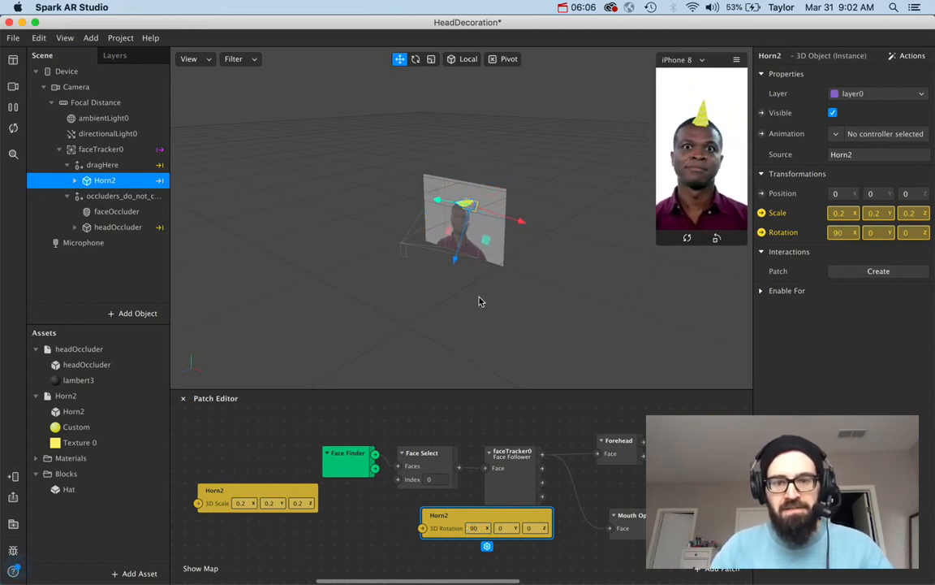
{"action": "scroll", "coordinate": [474, 219], "scroll_direction": "up", "scroll_amount": 10}
{"action": "scroll", "coordinate": [474, 219], "scroll_direction": "up", "scroll_amount": 5}
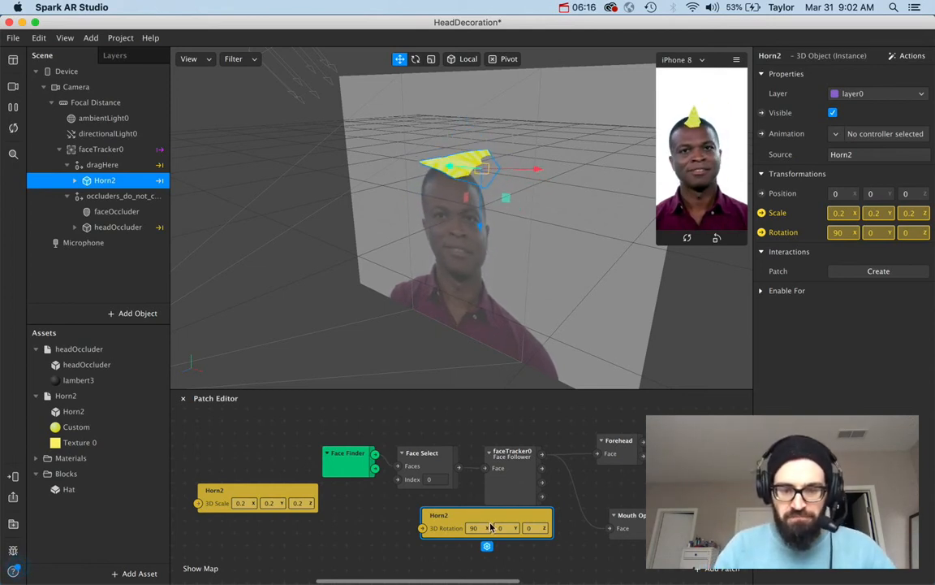
Step: Create a position patch for Horn2, place it below the scale and rotation patches and set its Z position to 3
{"action": "left_click", "coordinate": [761, 193]}
{"action": "left_click_drag", "start_coordinate": [463, 494], "coordinate": [318, 539]}
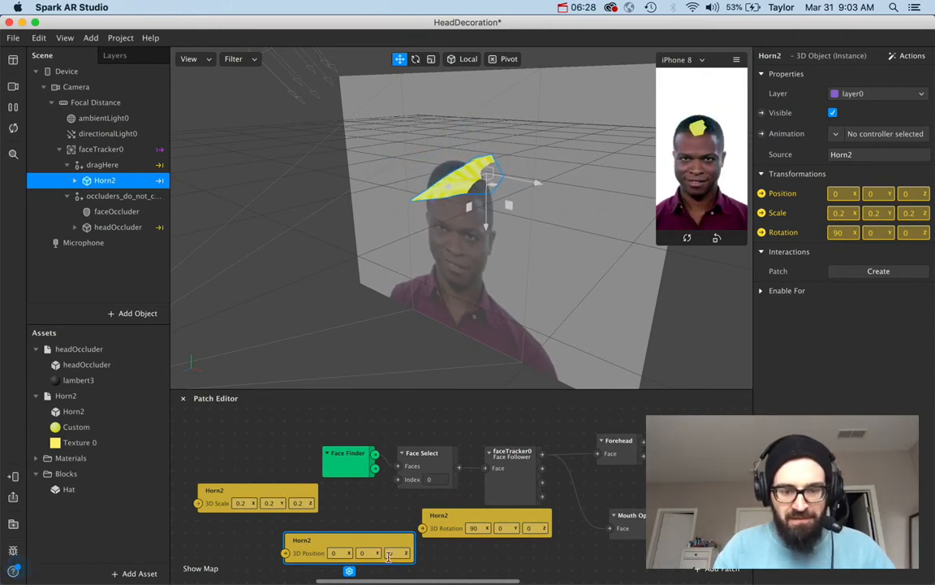
{"action": "key", "text": "BackSpace"}
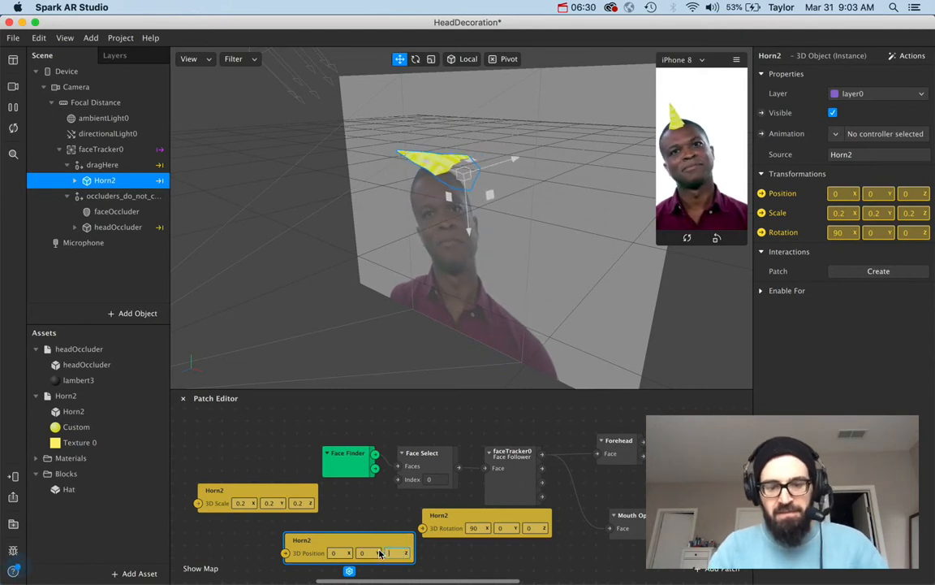
{"action": "type", "text": "3"}
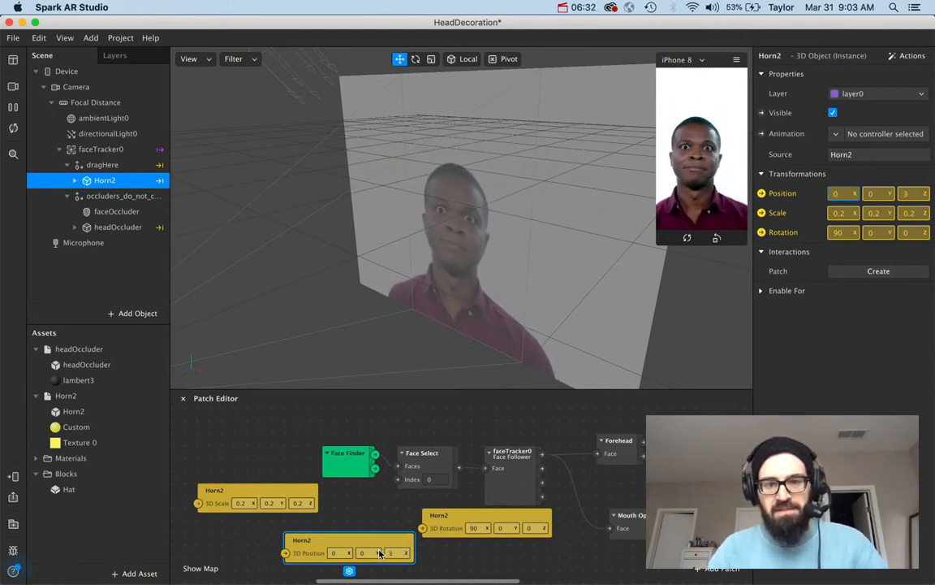
{"action": "scroll", "coordinate": [477, 328], "scroll_direction": "down", "scroll_amount": 10}
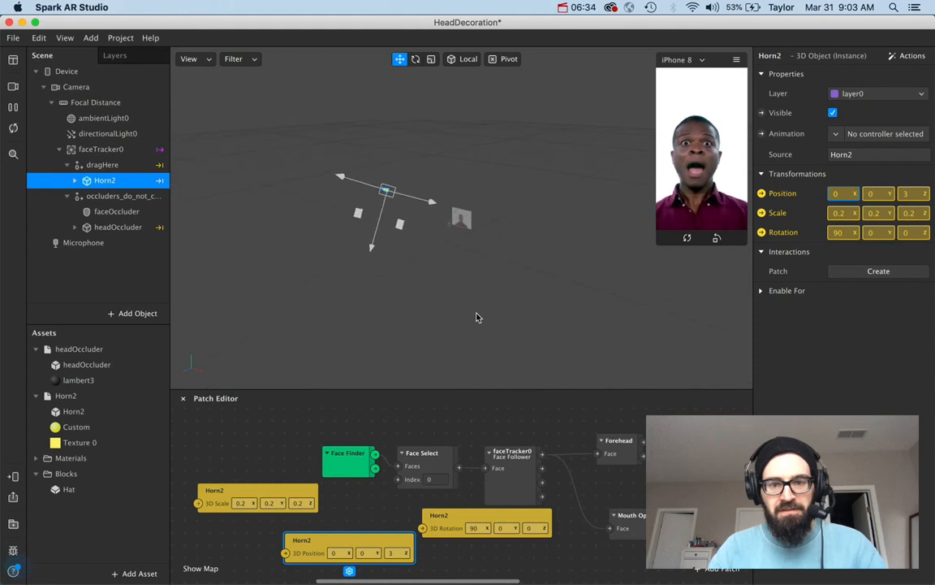
{"action": "scroll", "coordinate": [478, 317], "scroll_direction": "up", "scroll_amount": 10}
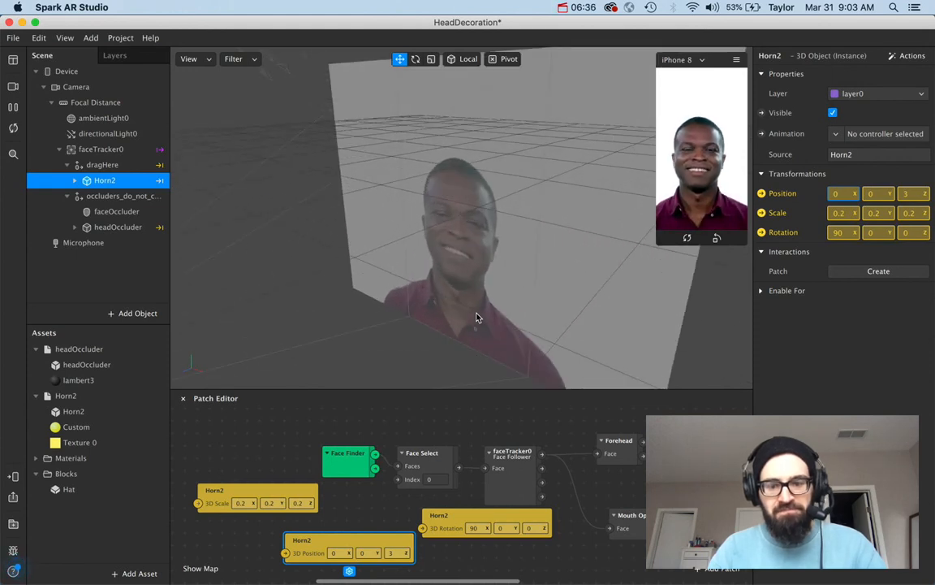
Step: Reduce Horn2's Z position to 0.01, then adjust it to 0.02
{"action": "left_click_drag", "start_coordinate": [399, 552], "coordinate": [379, 553]}
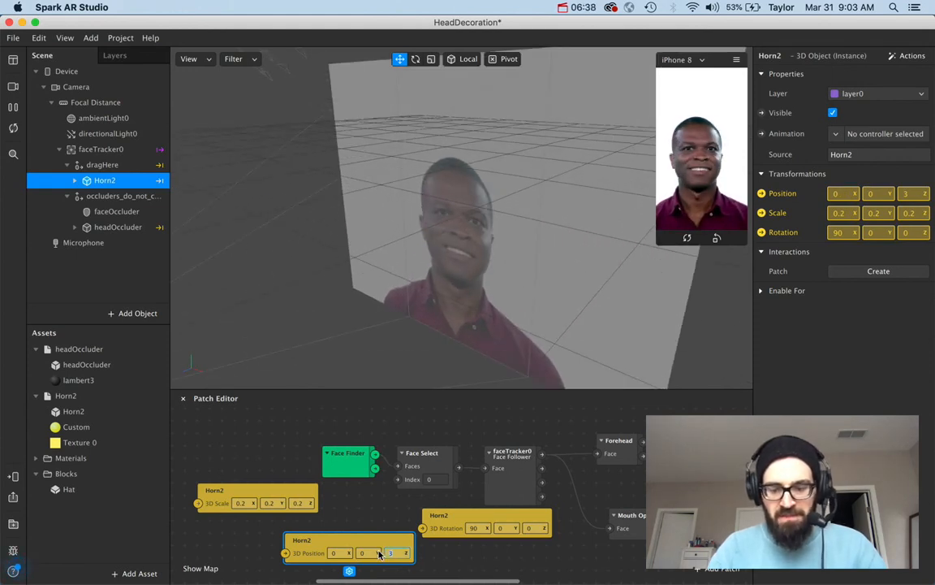
{"action": "type", "text": "0.01"}
{"action": "key", "text": "Return"}
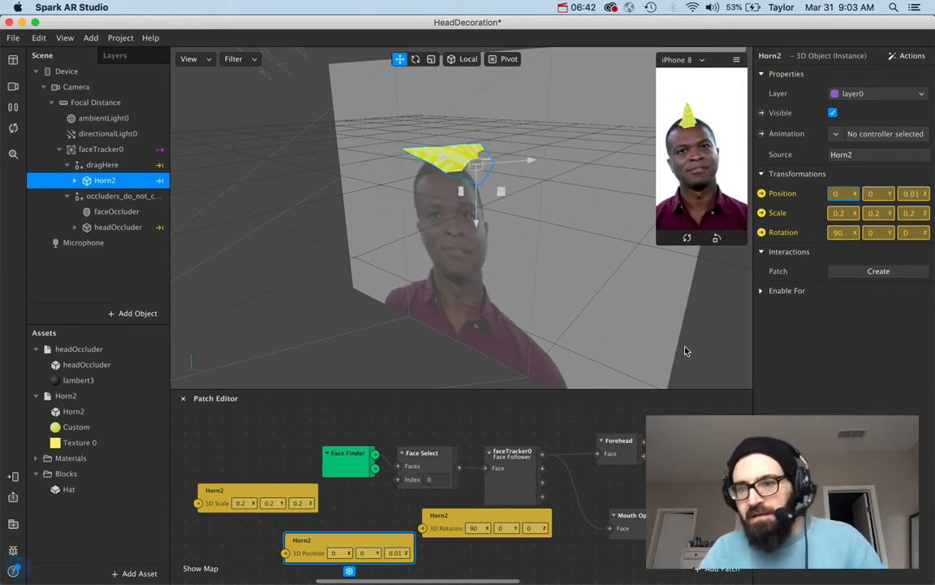
{"action": "left_click", "coordinate": [403, 552]}
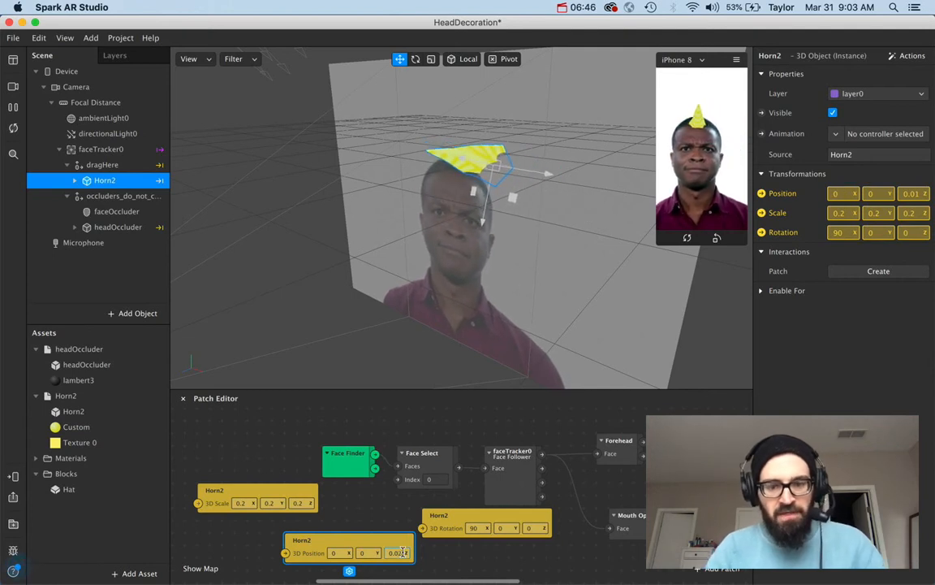
{"action": "key", "text": "Tab"}
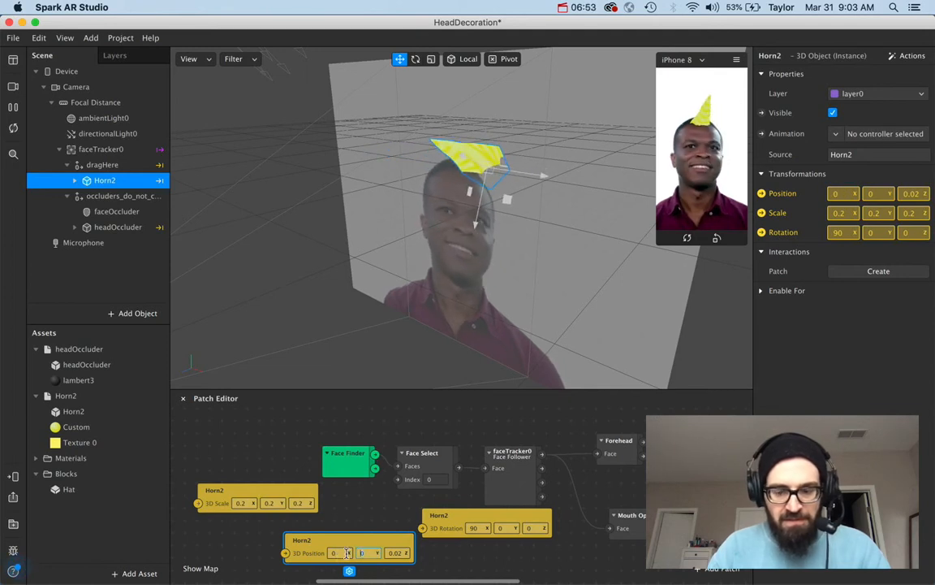
Step: Try a Y position of -0.1 for Horn2, then replace it with a smaller negative offset close to zero
{"action": "type", "text": "0.1"}
{"action": "key", "text": "Return"}
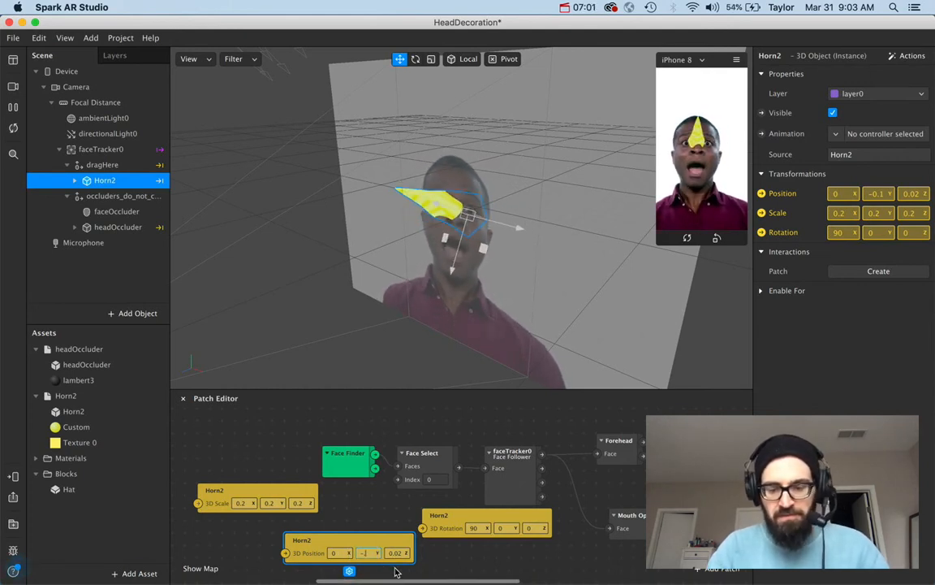
{"action": "key", "text": "Return"}
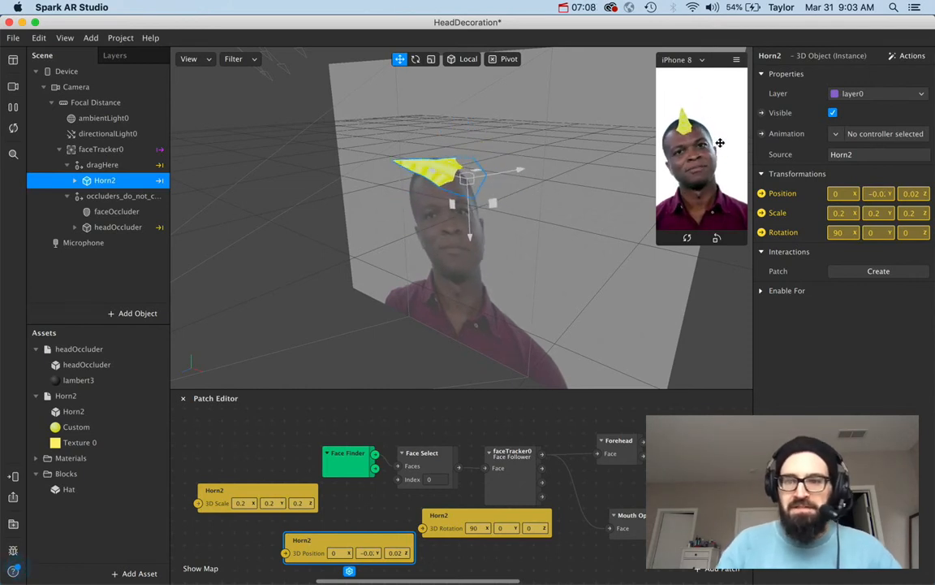
Step: Set Horn2's X rotation to 75 in its rotation patch to tilt the horn upward
{"action": "left_click", "coordinate": [475, 527]}
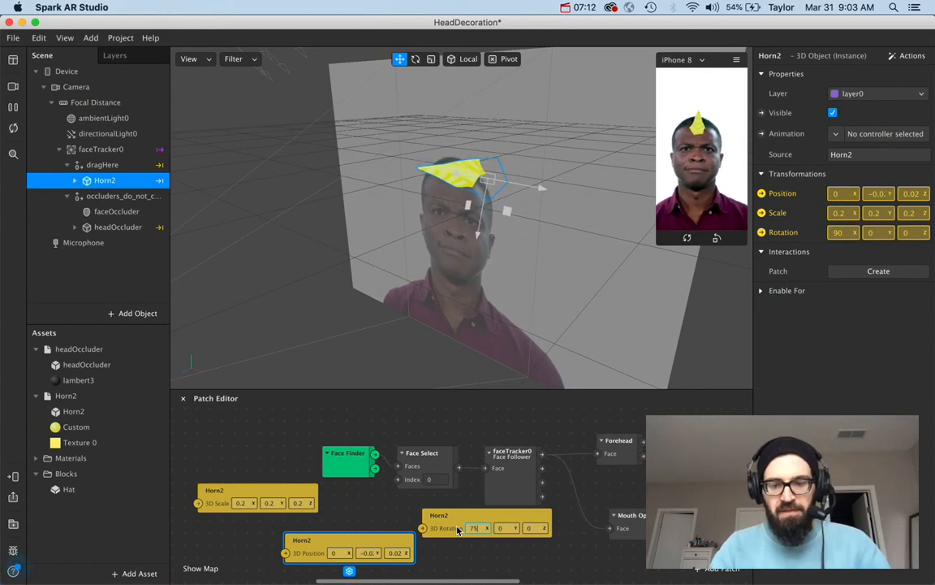
{"action": "type", "text": "75"}
{"action": "key", "text": "Return"}
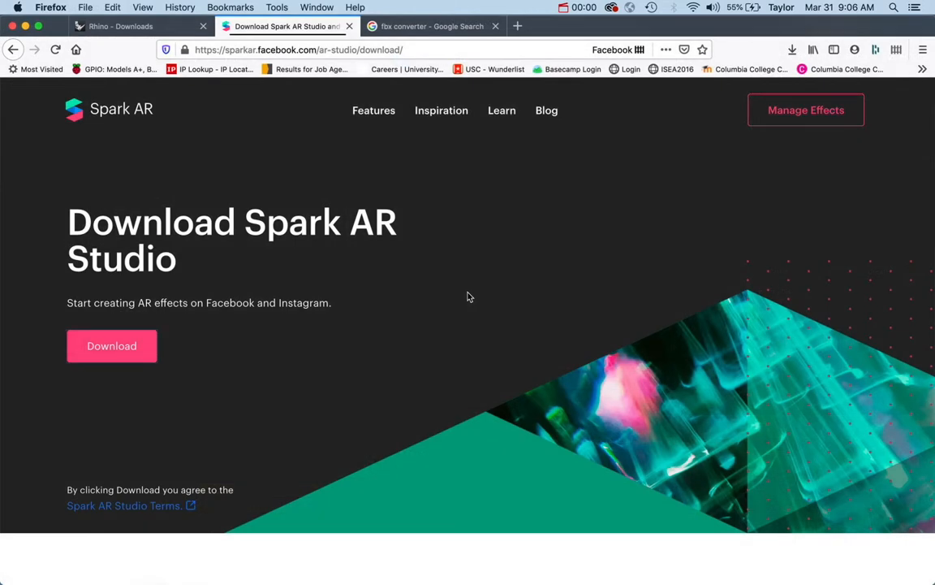
Step: Launch Spark AR Studio through a system search for the application
{"action": "key", "text": "super+Tab"}
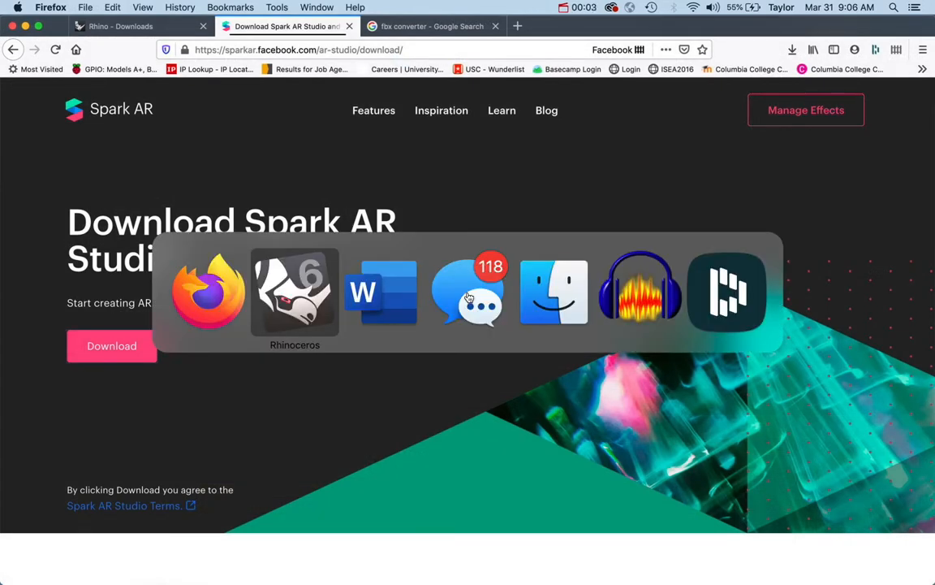
{"action": "key", "text": "super+shift+Tab"}
{"action": "key", "text": "super+space"}
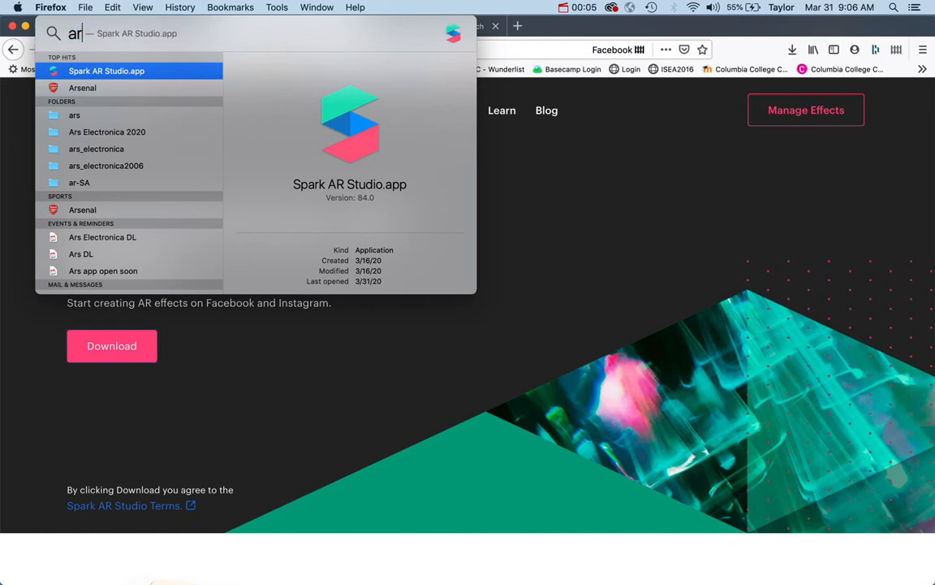
{"action": "key", "text": "Return"}
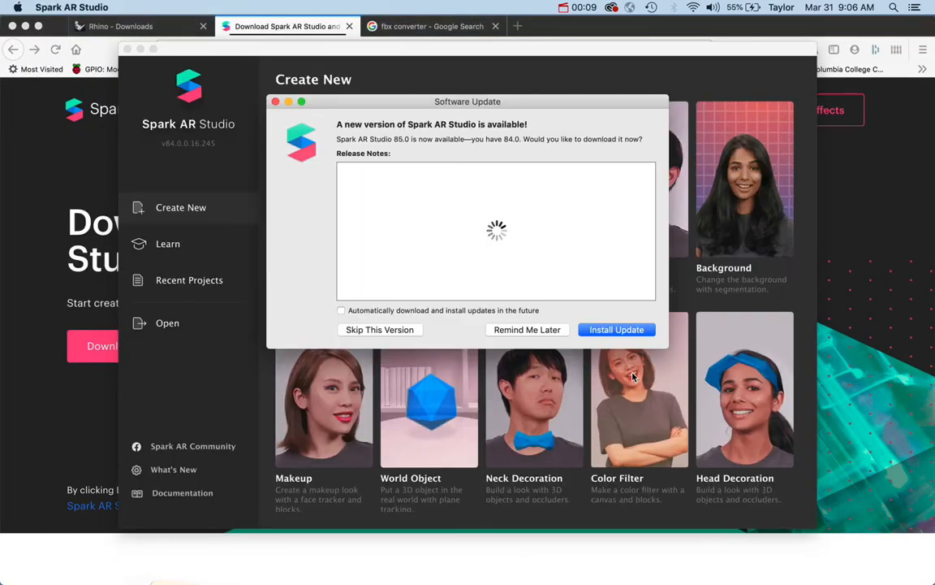
Step: Postpone the software update and open HeadDecoration.arproj from the recent projects
{"action": "left_click", "coordinate": [520, 331]}
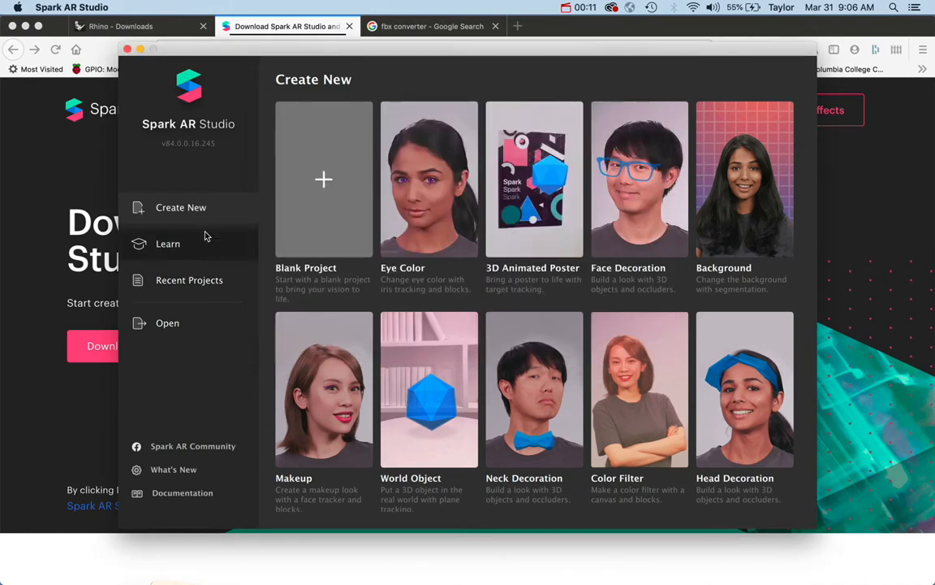
{"action": "left_click", "coordinate": [188, 284]}
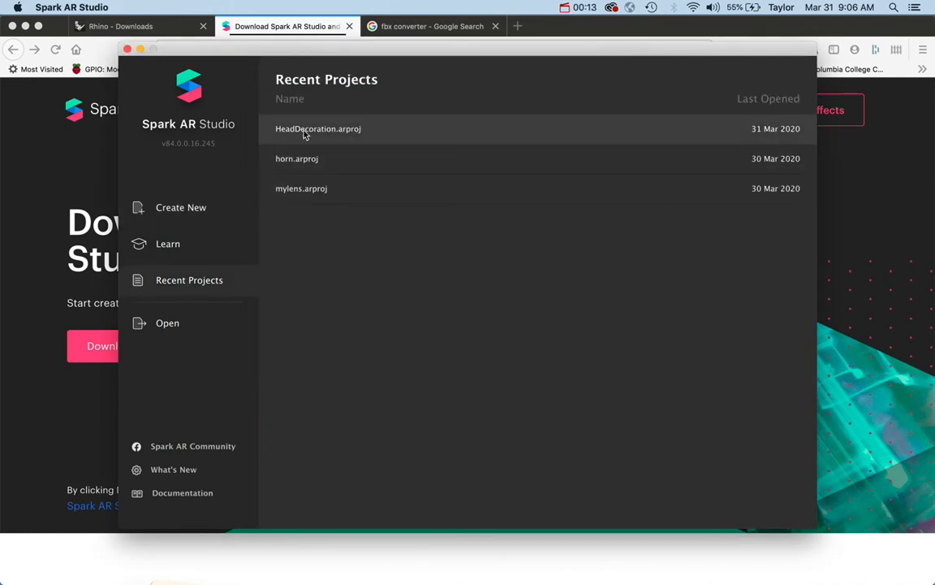
{"action": "double_click", "coordinate": [508, 129]}
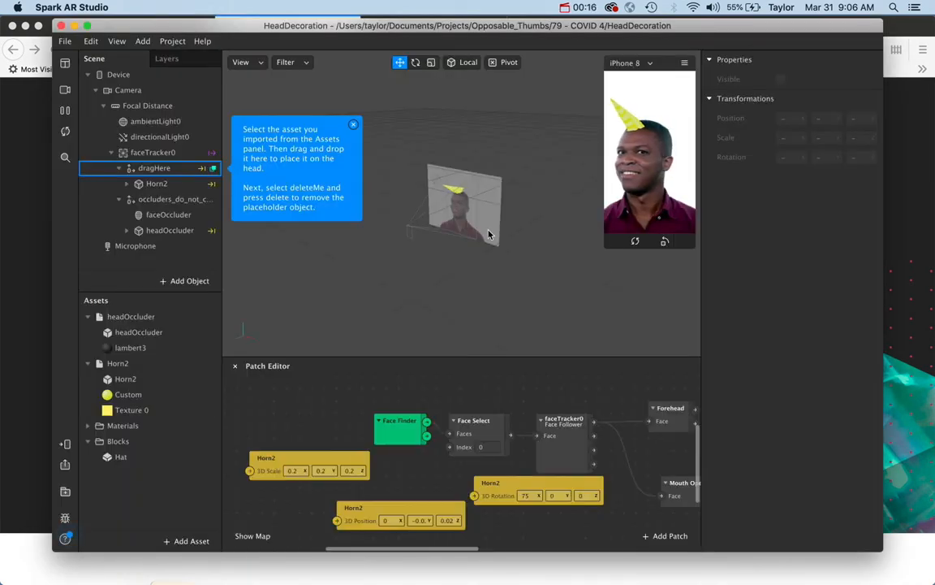
Step: Switch the preview source to the FaceTime HD Camera and enlarge the iPhone 8 preview down over the patch graph
{"action": "left_click", "coordinate": [65, 90]}
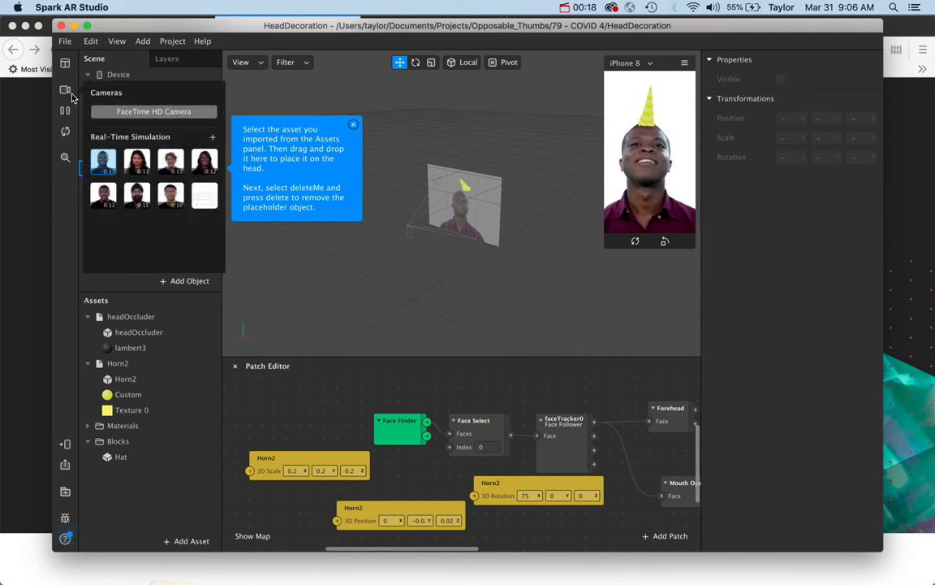
{"action": "left_click", "coordinate": [122, 115]}
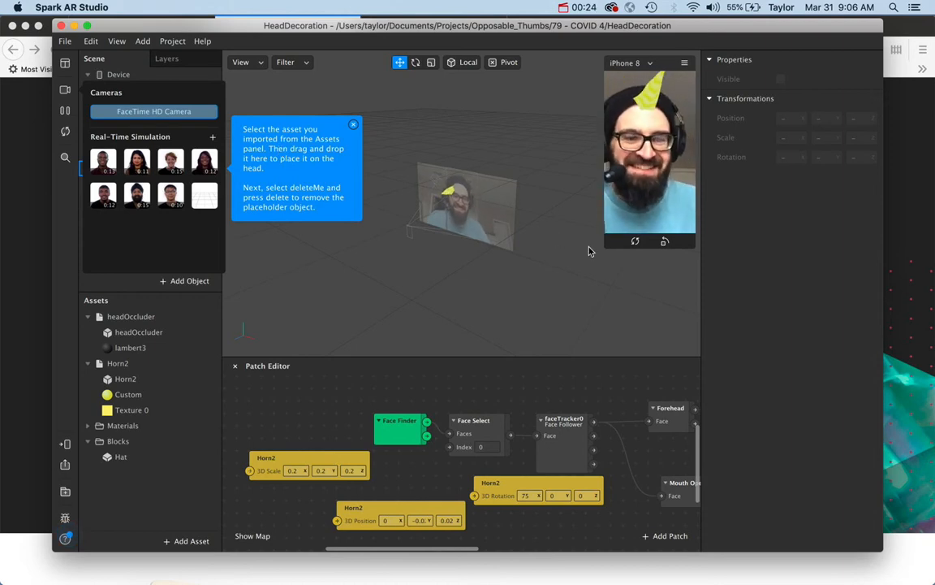
{"action": "left_click_drag", "start_coordinate": [604, 245], "coordinate": [456, 401]}
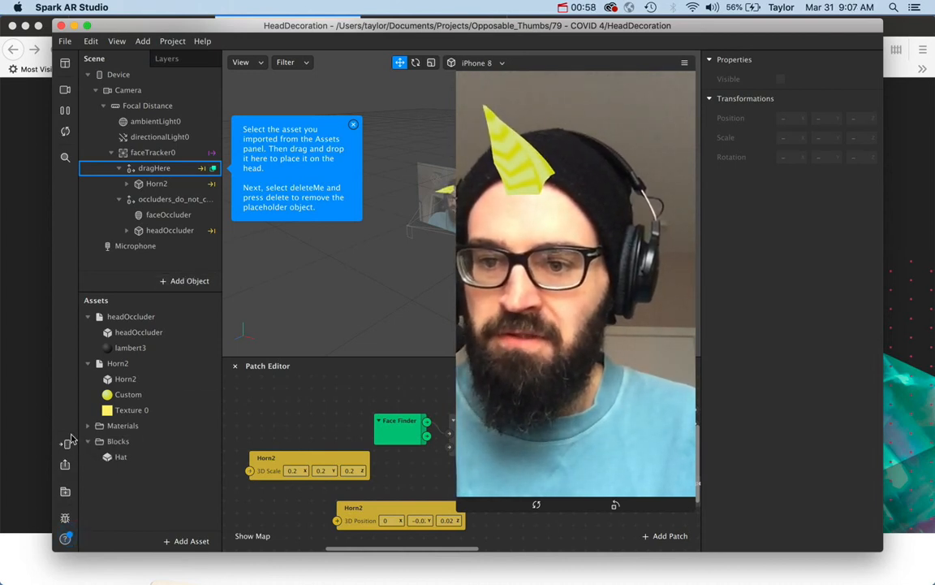
Step: Start uploading the effect to Spark AR Hub and move the upload dialog aside to uncover the face preview
{"action": "left_click", "coordinate": [65, 463]}
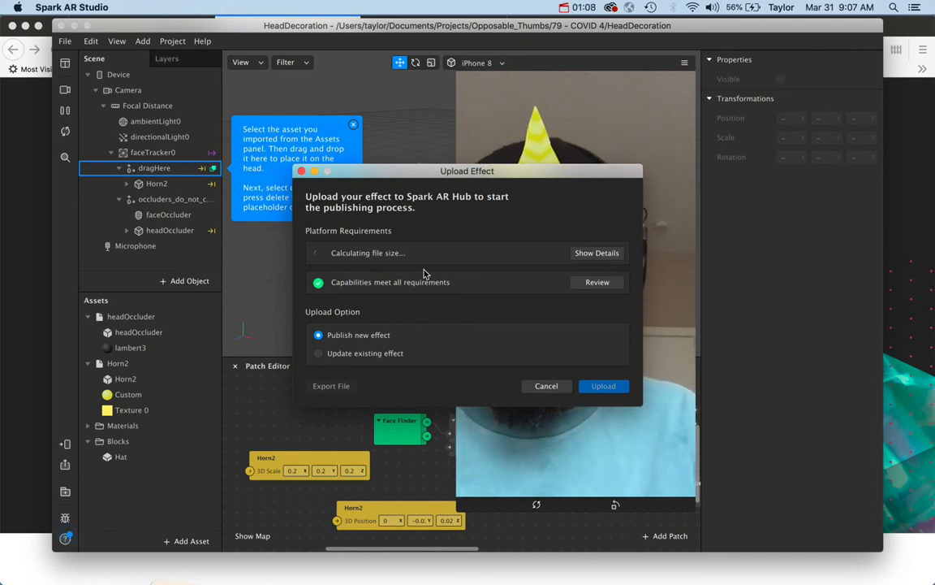
{"action": "left_click_drag", "start_coordinate": [540, 170], "coordinate": [430, 179]}
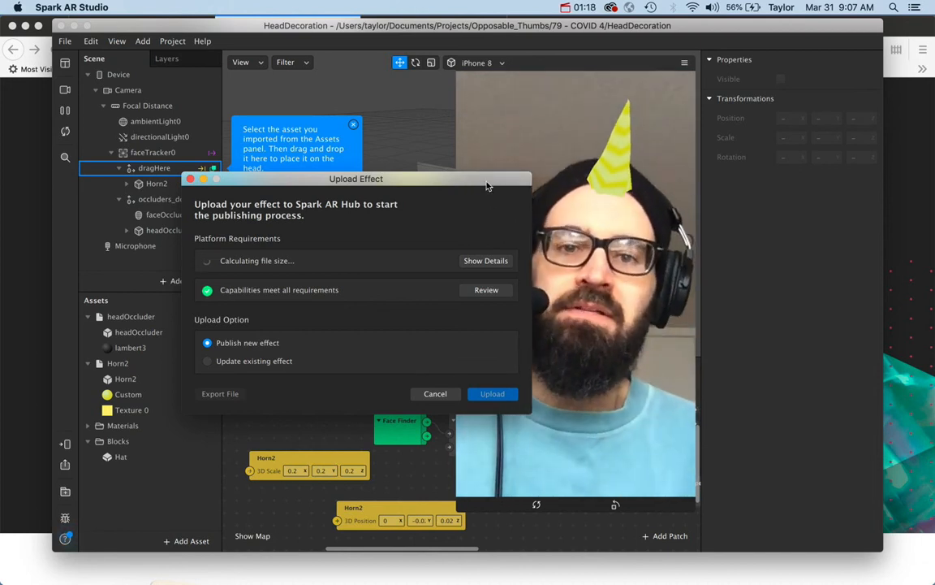
{"action": "left_click_drag", "start_coordinate": [487, 185], "coordinate": [432, 181]}
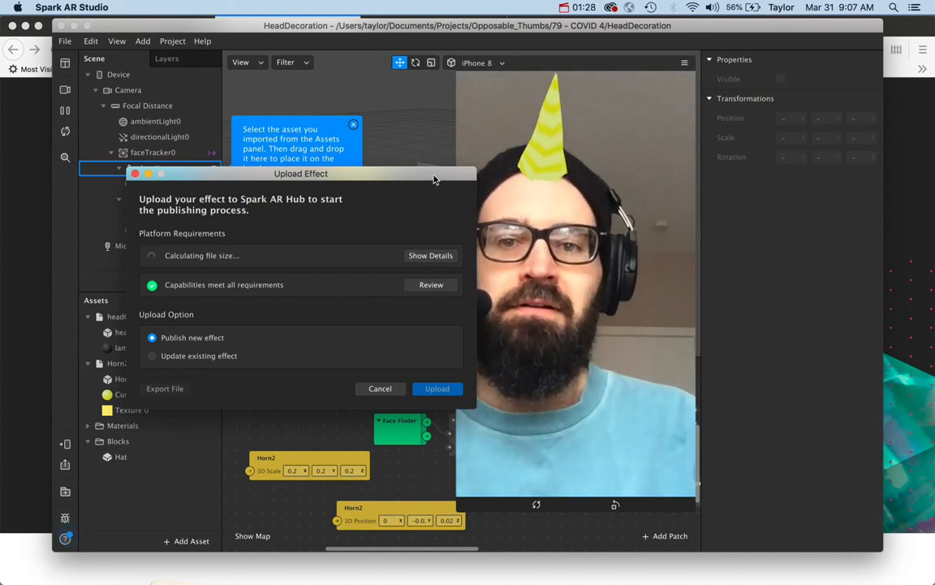
{"action": "left_click_drag", "start_coordinate": [432, 180], "coordinate": [406, 175]}
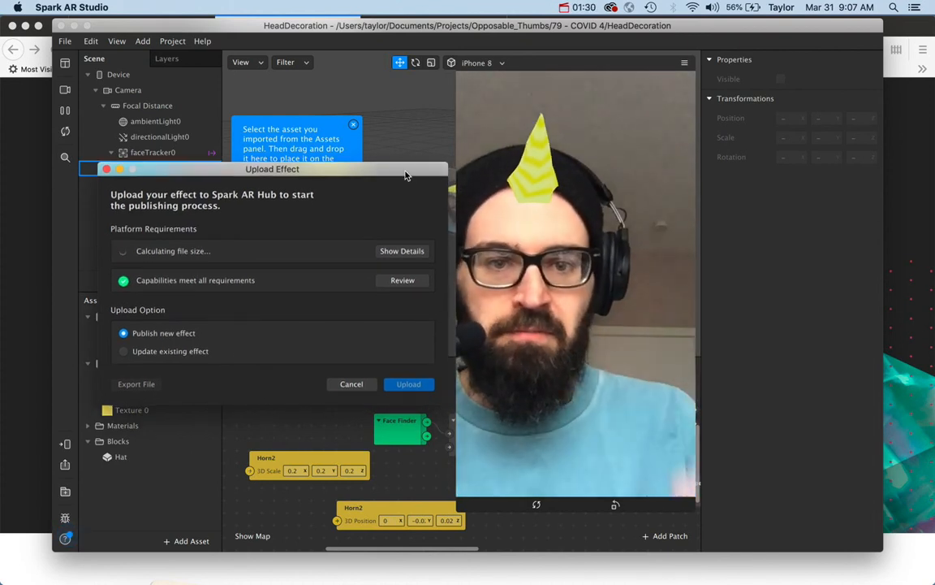